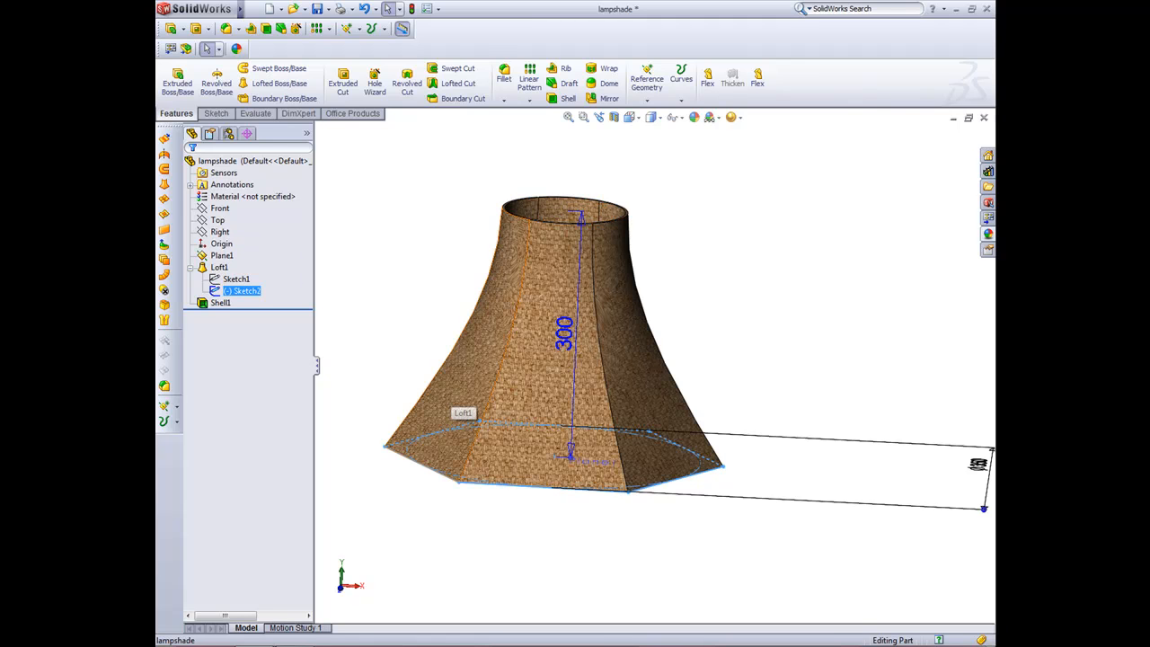
Examine the finished lampshade model from the side and from above
middle_click_drag(452, 395, 395, 387)
scroll(429, 404, "up", 2)
middle_click_drag(561, 418, 584, 344)
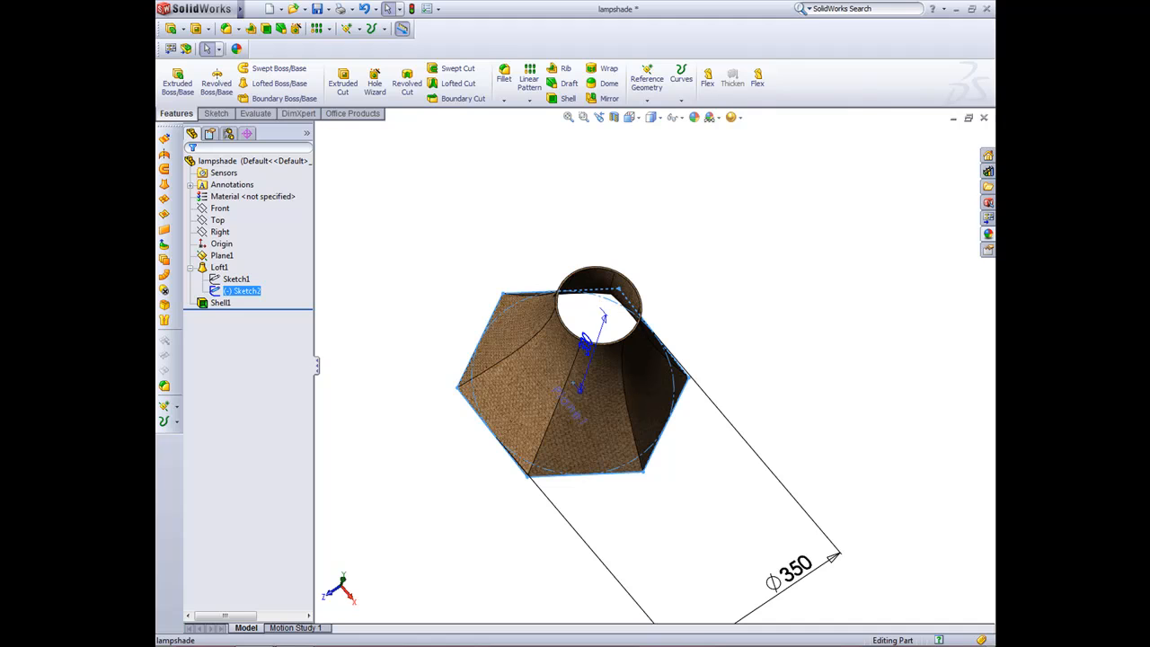
middle_click_drag(586, 485, 608, 406)
scroll(607, 406, "up", 1)
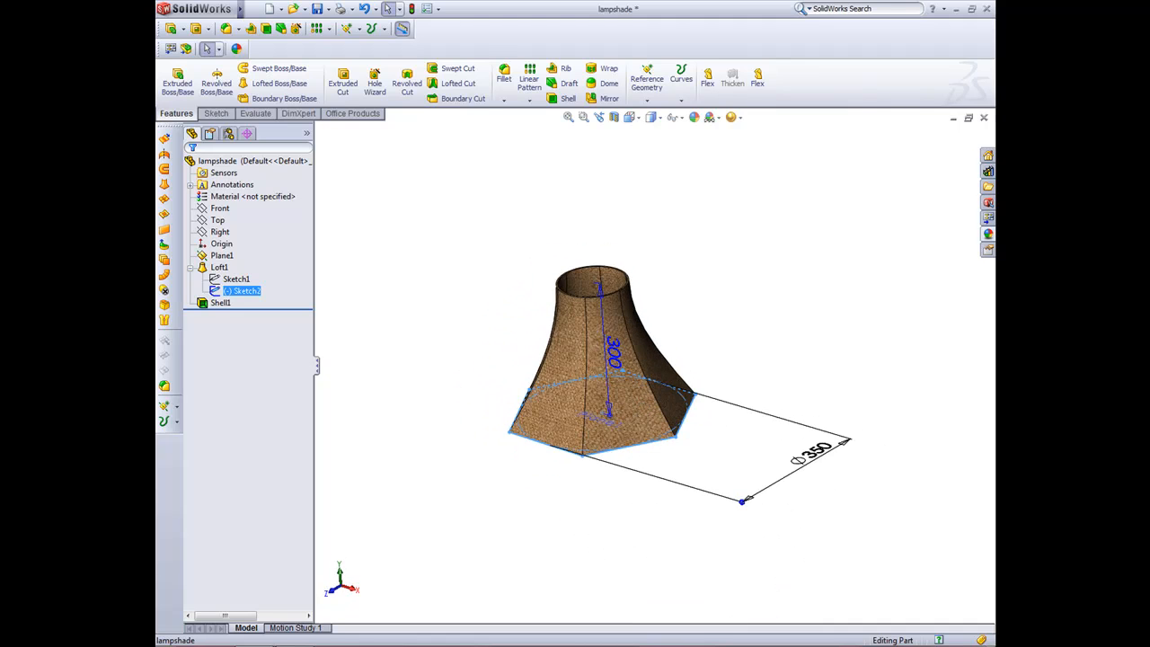
middle_click_drag(737, 305, 753, 306)
Minimize the lampshade document and create a new part document
left_click(953, 118)
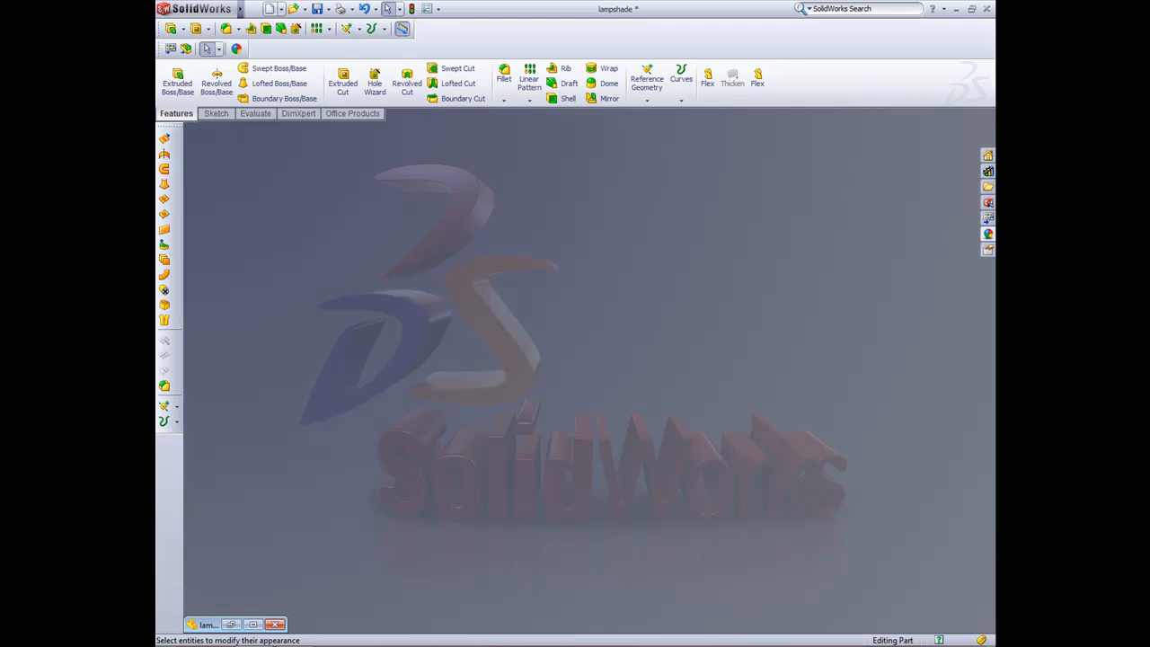
left_click(269, 9)
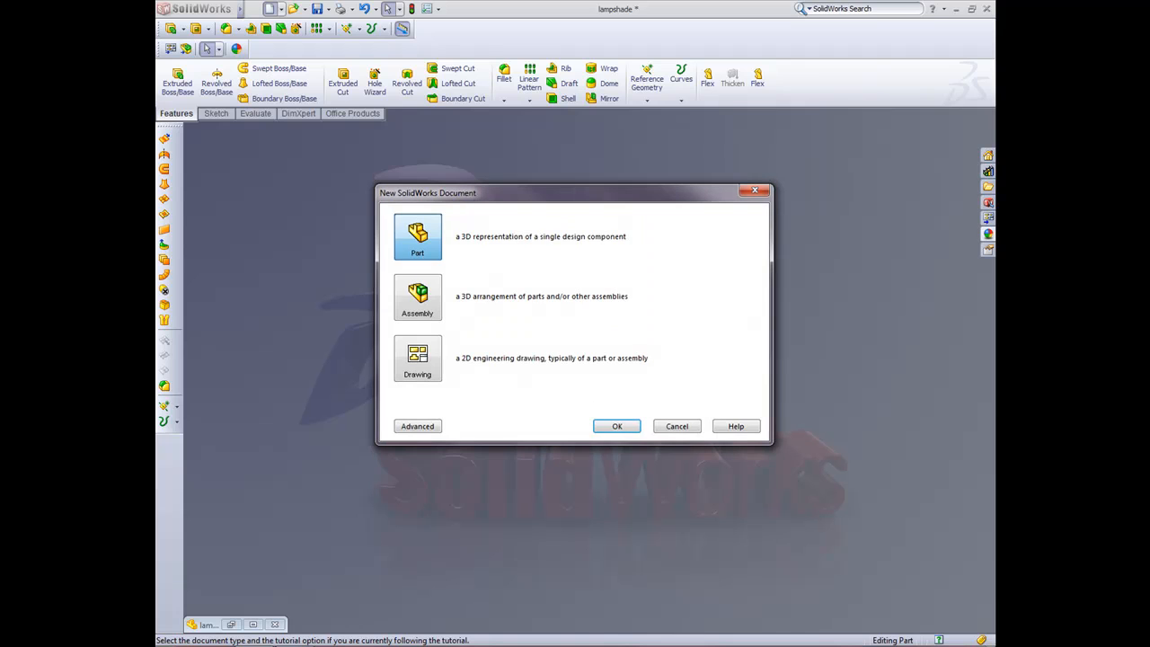
key("Return")
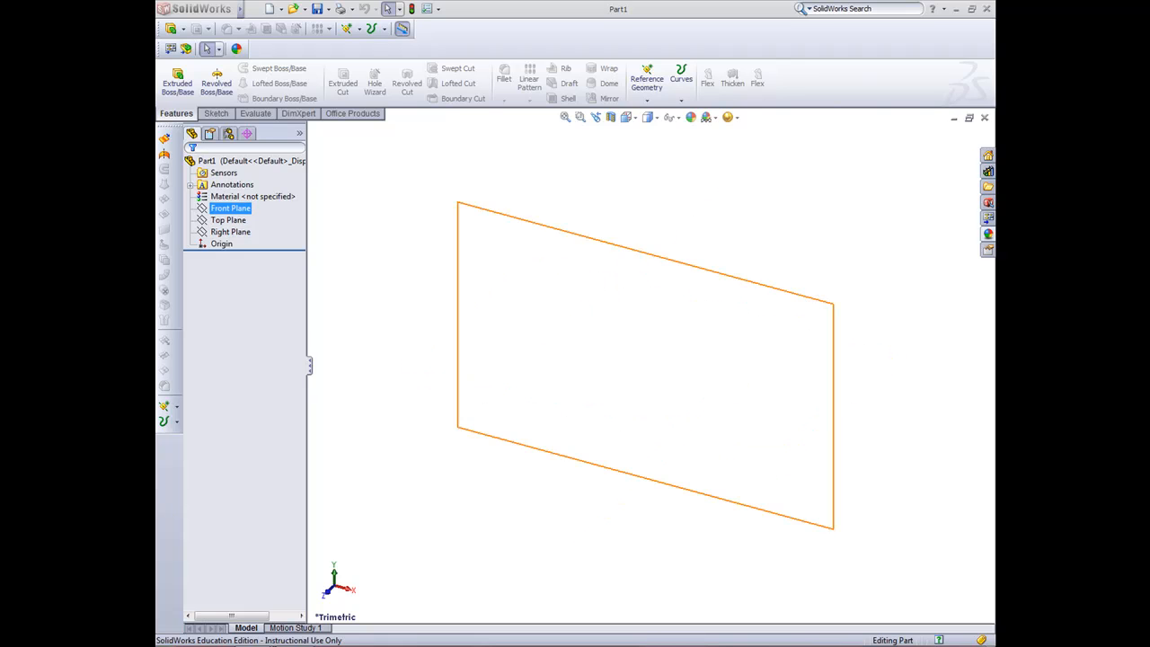
Start a sketch on the Top Plane and draw a circle about 105 mm in diameter centred on the origin
left_click(229, 220)
right_click(228, 220)
left_click(236, 195)
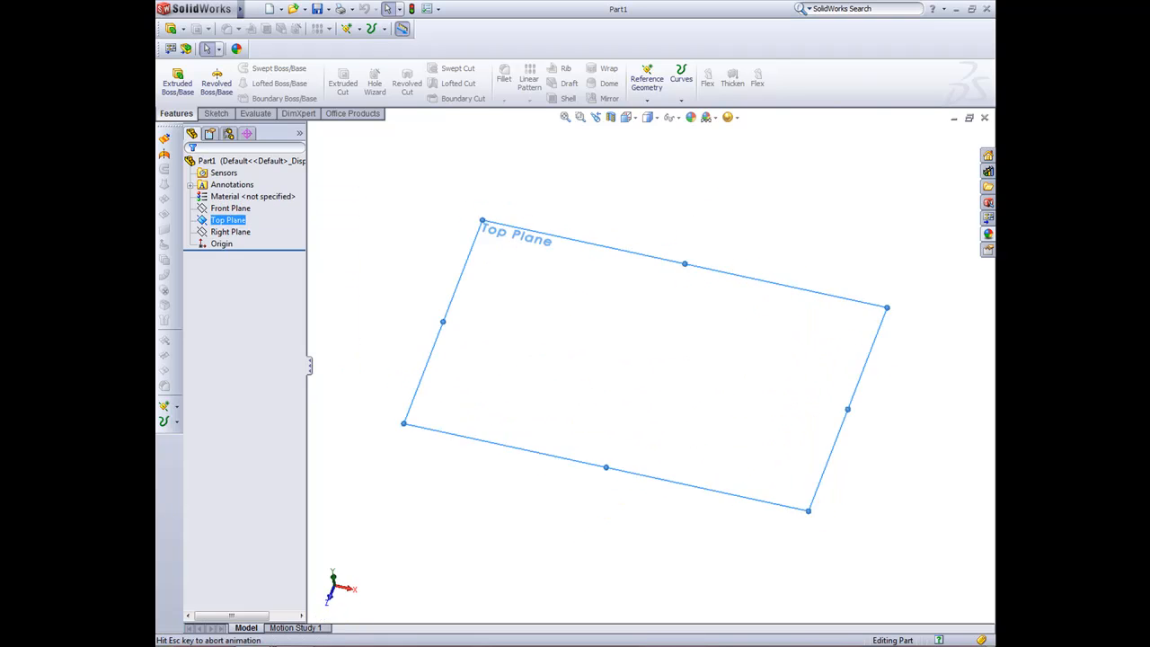
left_click(258, 68)
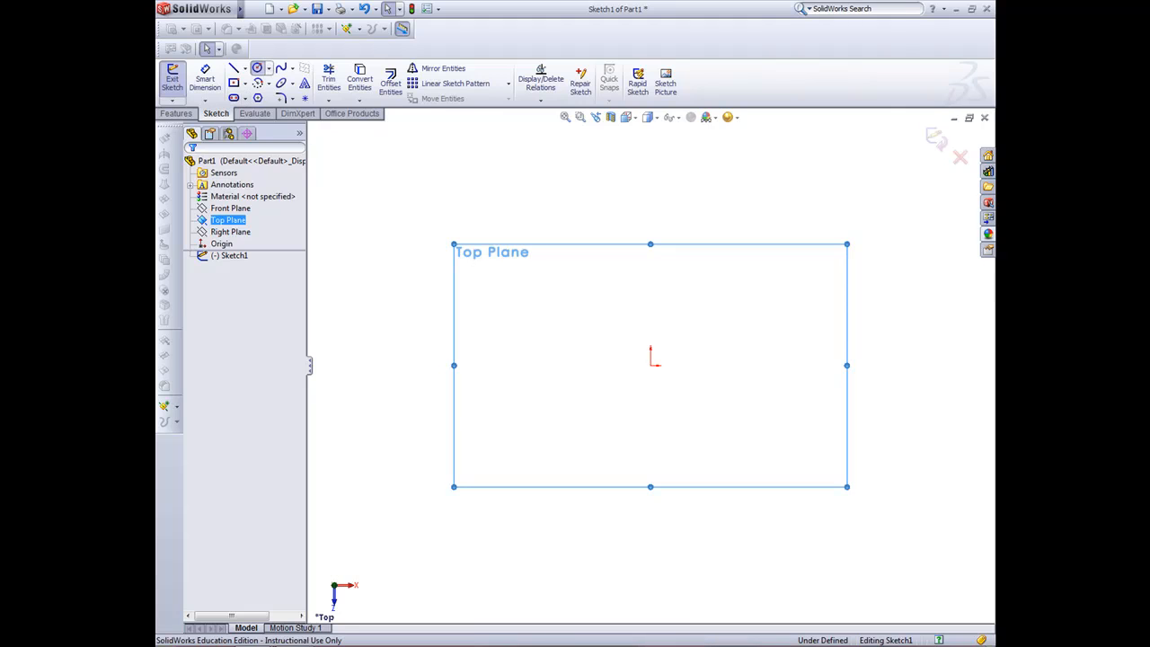
left_click(651, 364)
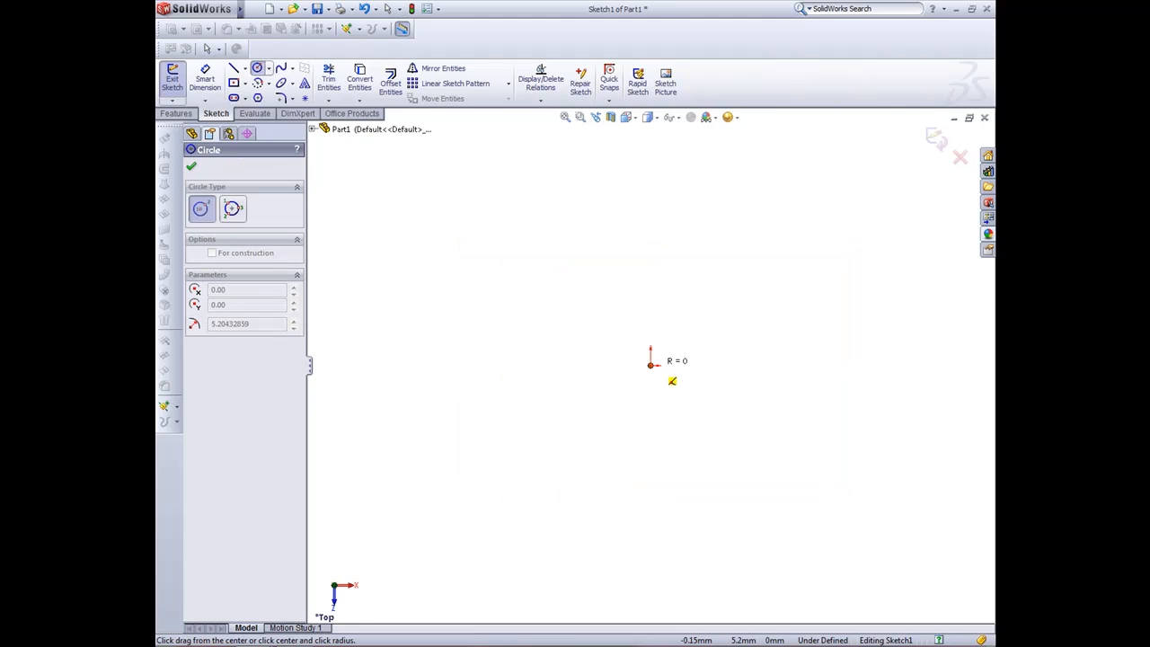
left_click(667, 266)
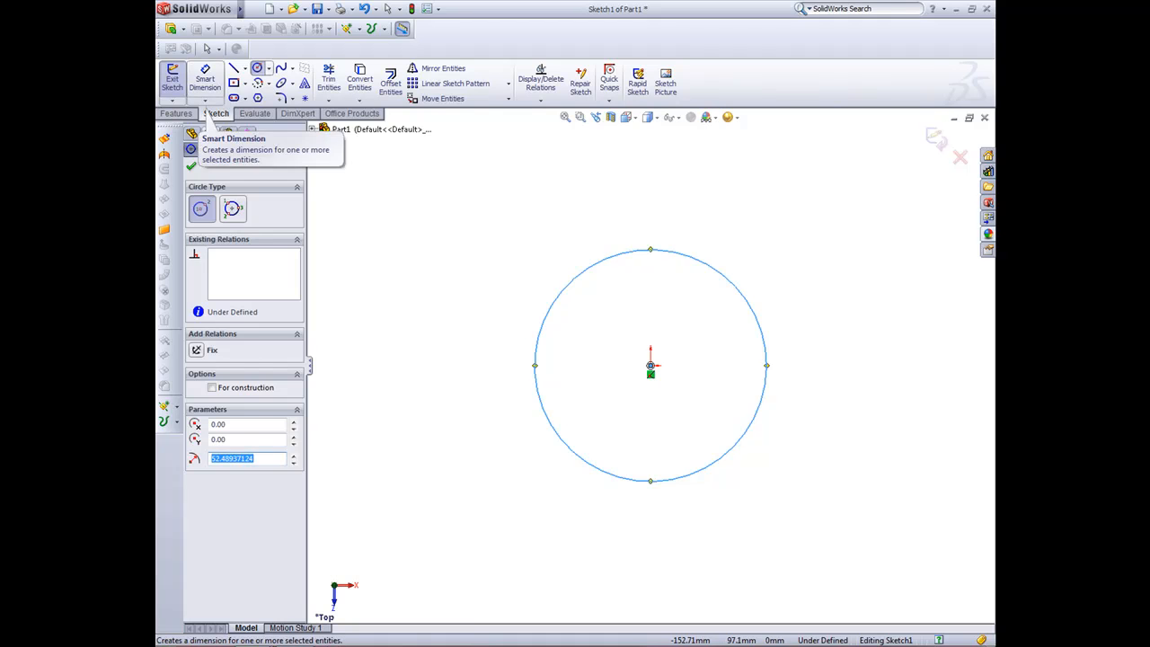
Dimension the circle's diameter to 150 mm and exit the sketch
left_click(205, 80)
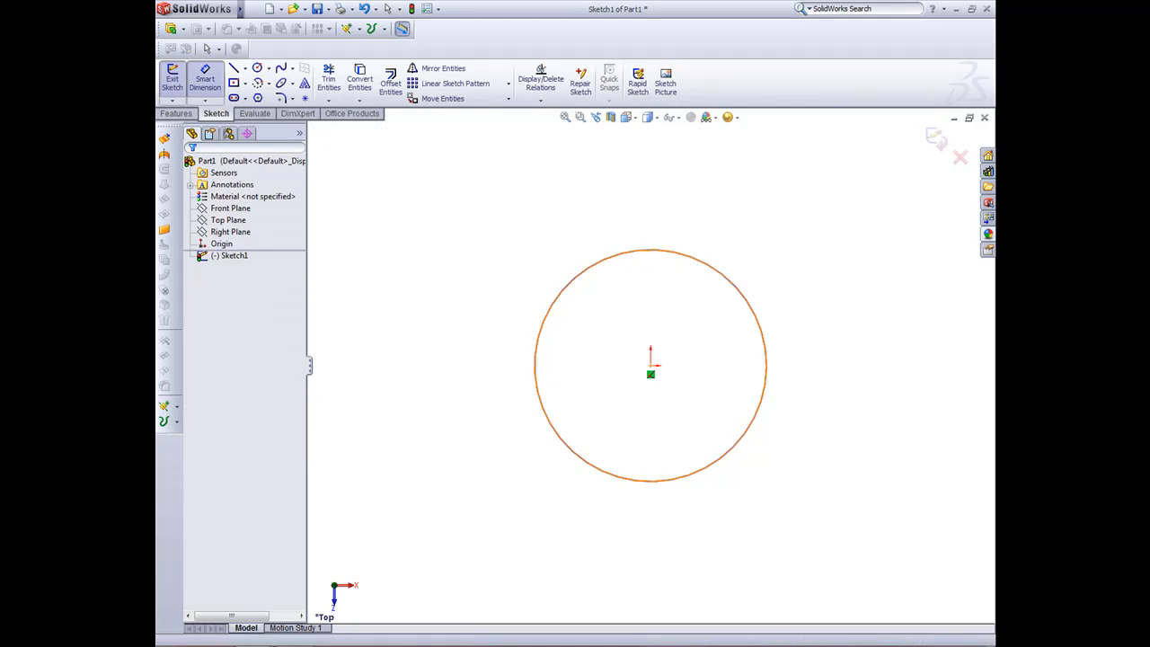
left_click(546, 313)
left_click(460, 313)
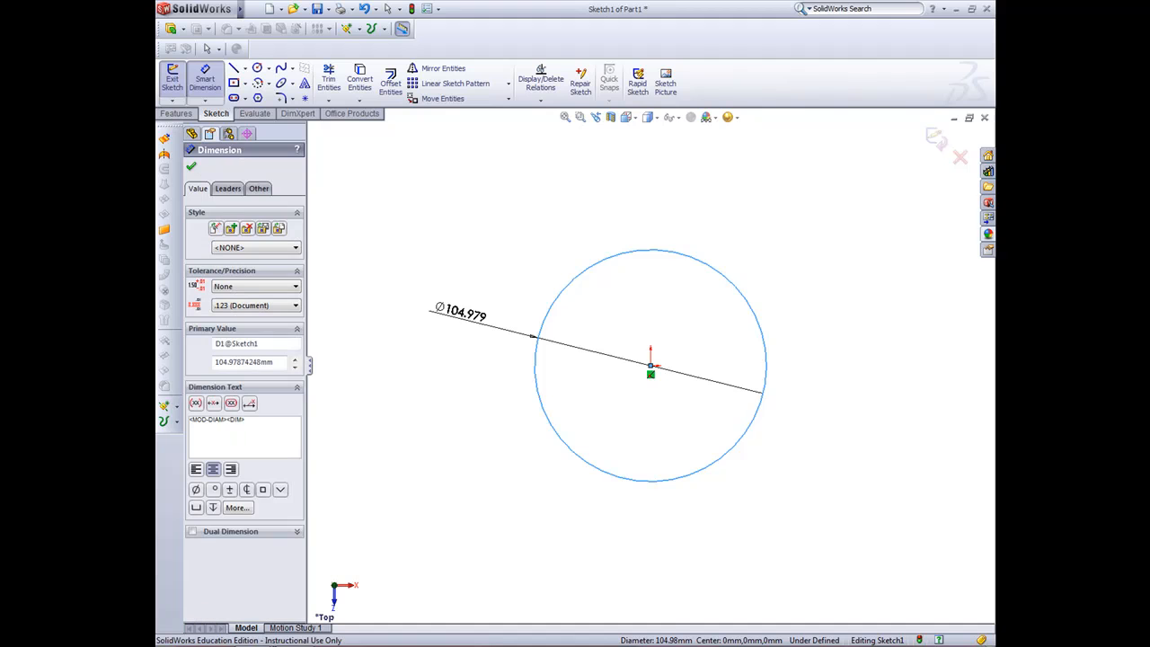
type("150")
key("Return")
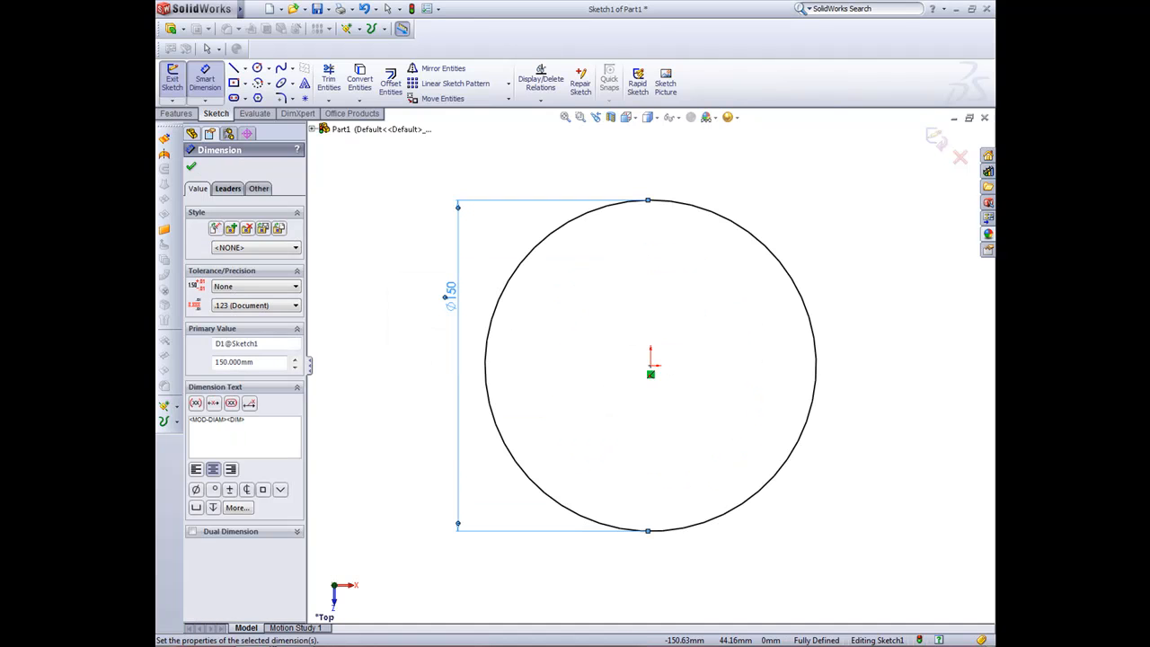
left_click(172, 81)
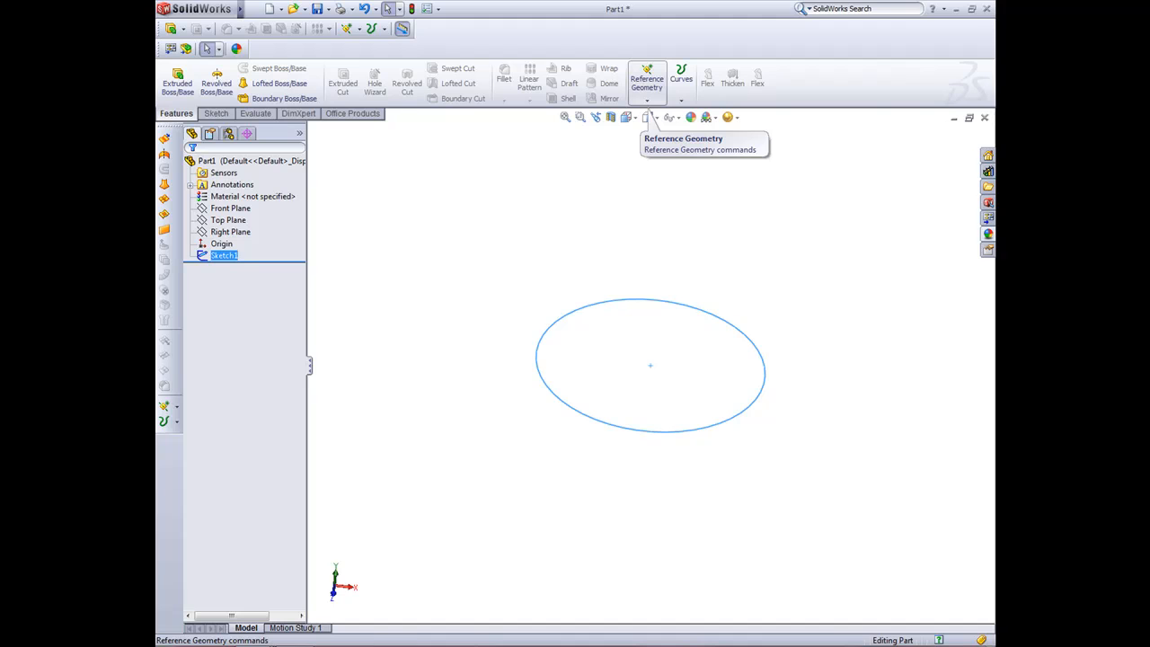
Start a reference plane from the Top Plane with an offset distance of 350 mm
scroll(650, 365, "up", 2)
scroll(650, 366, "up", 2)
key("Escape")
left_click(228, 220)
left_click(268, 199)
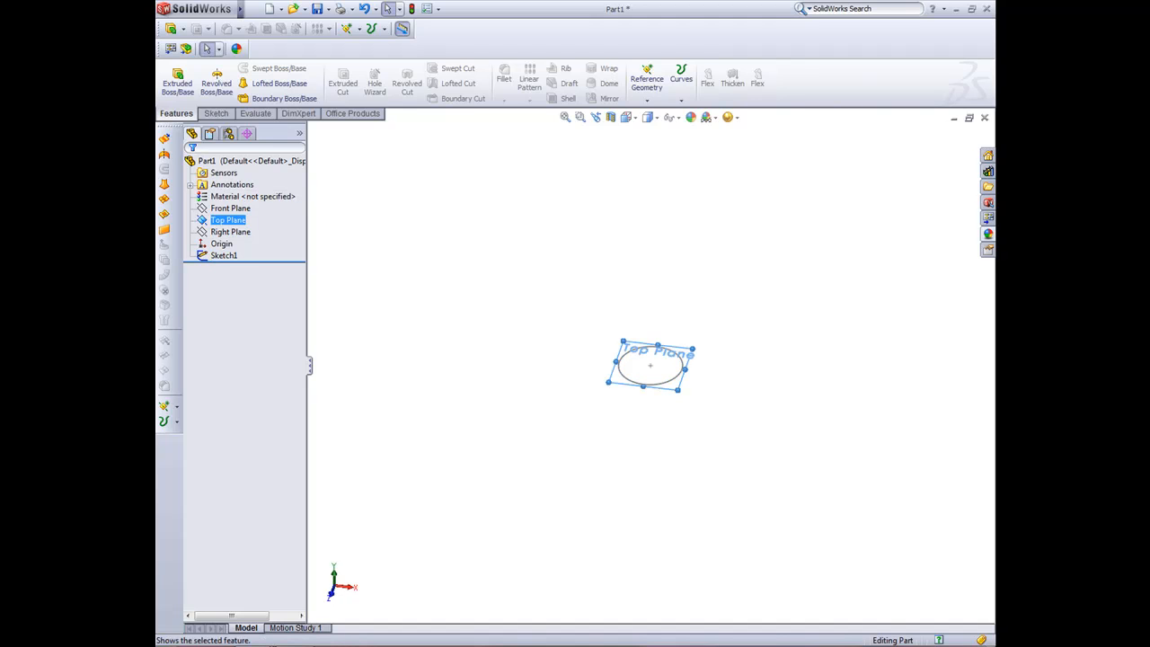
left_click(647, 99)
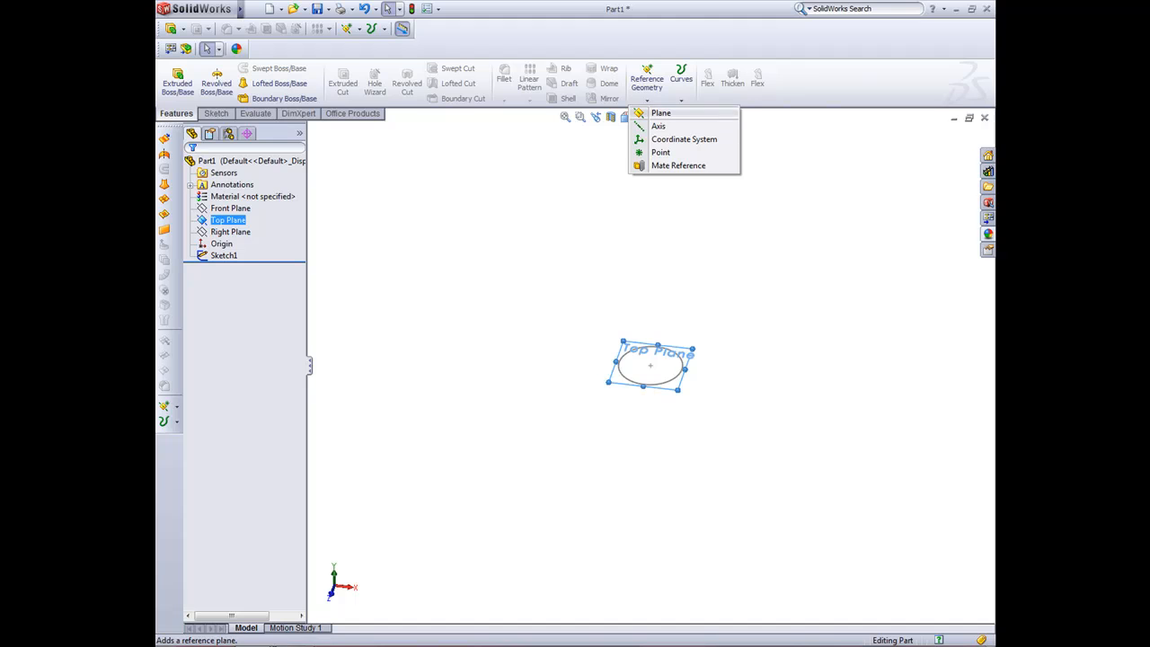
left_click(660, 113)
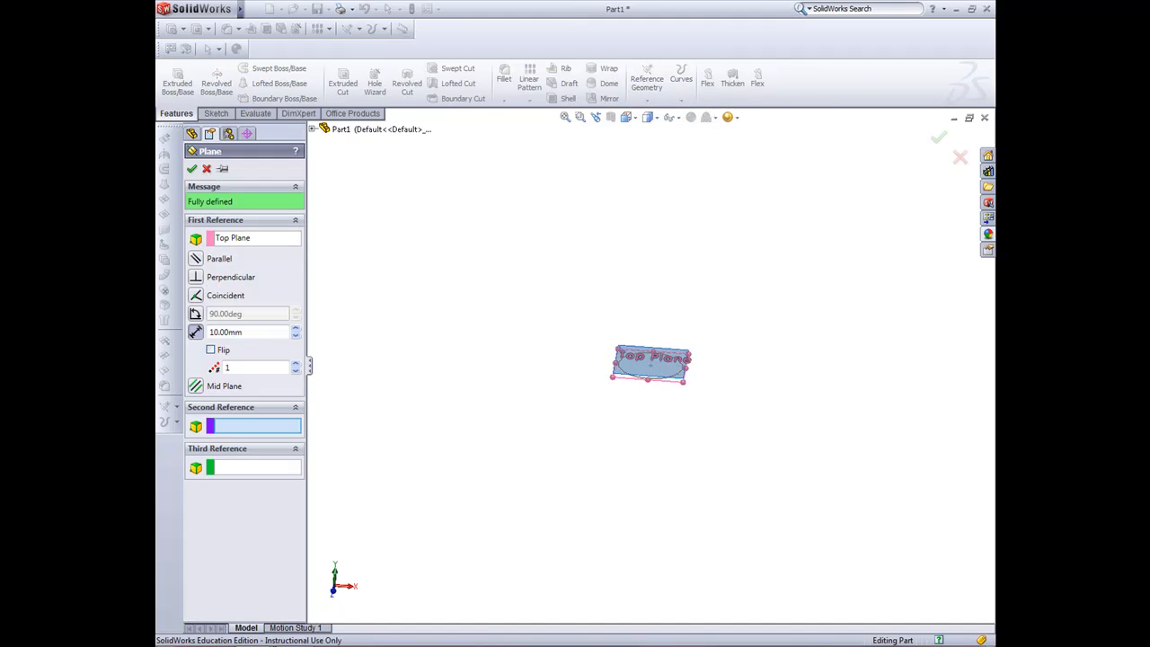
scroll(650, 379, "down", 3)
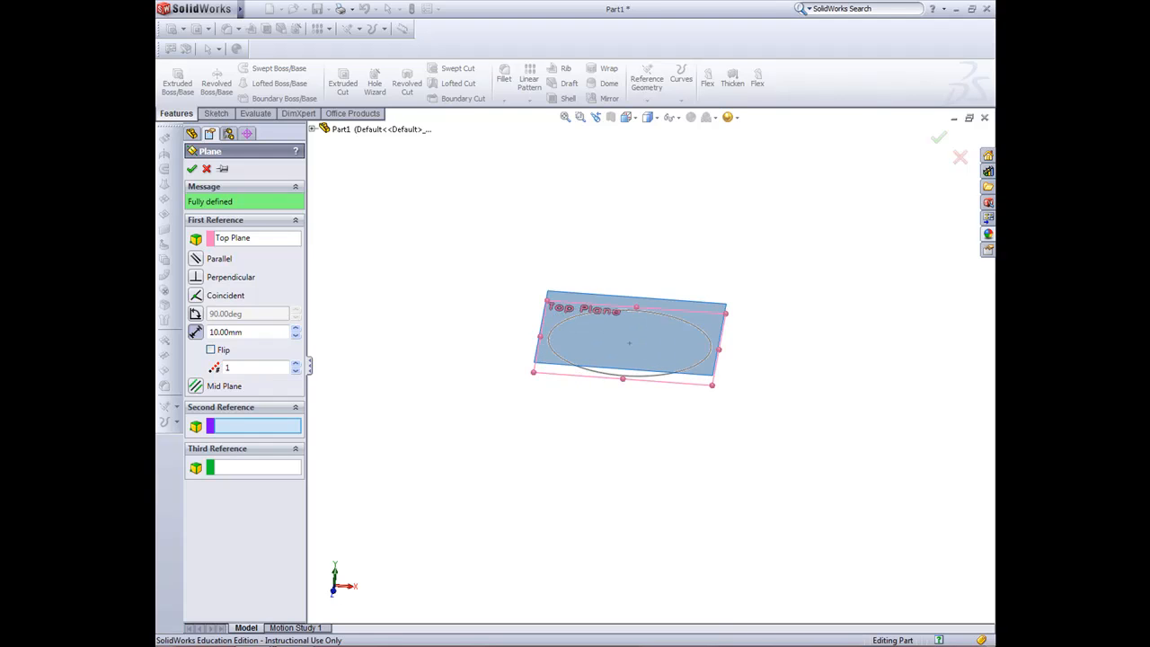
double_click(252, 332)
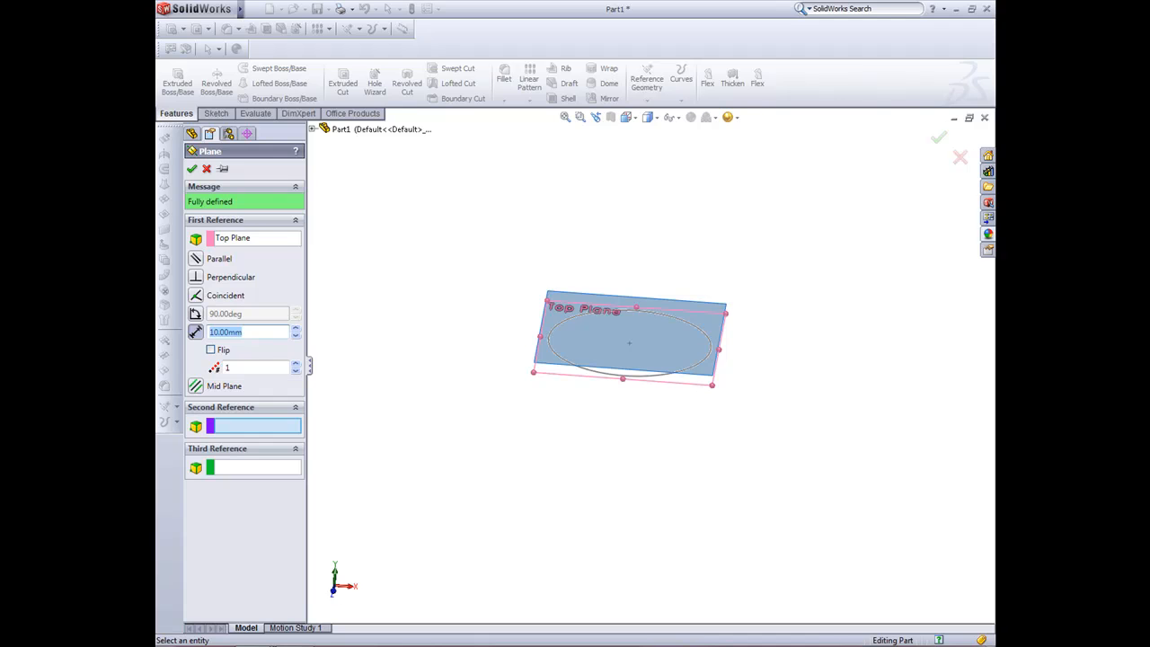
type("350")
key("Return")
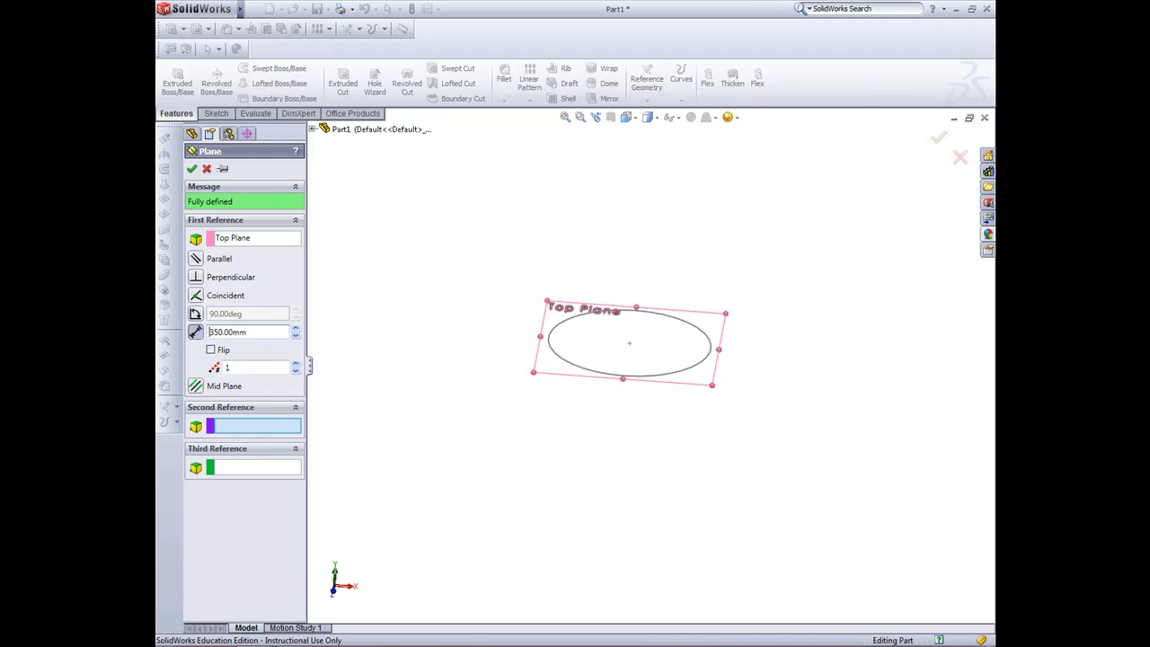
Flip the offset so the plane lies below the Top Plane, keep the number of planes at 1, and create it
scroll(667, 337, "up", 9)
scroll(667, 338, "down", 2)
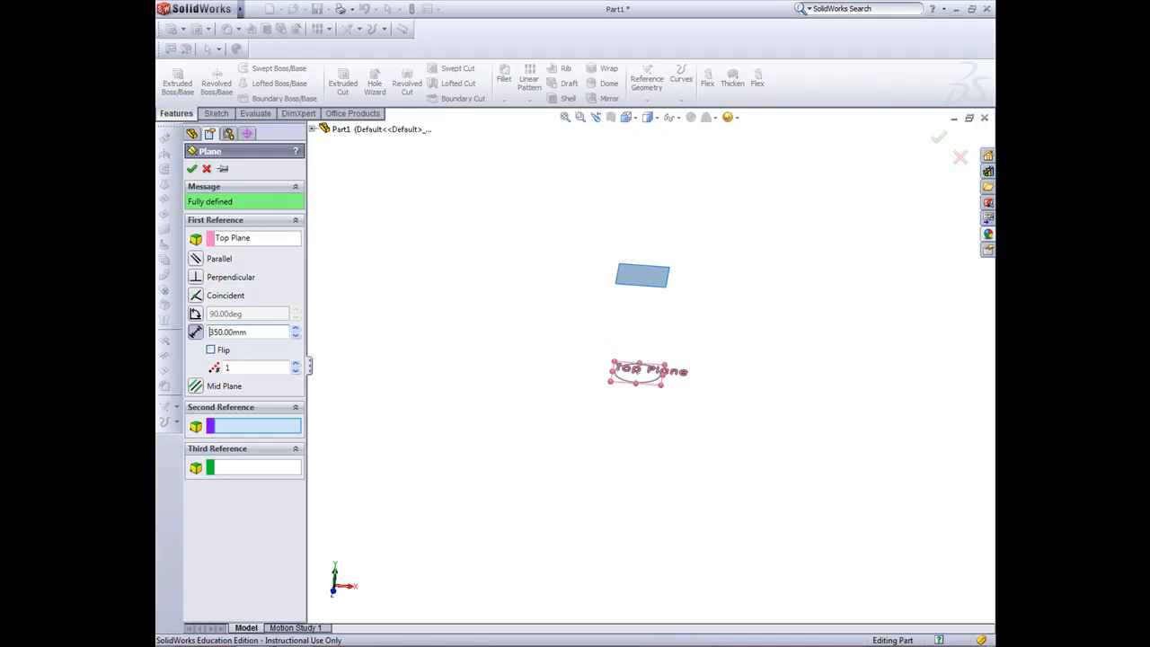
left_click(211, 350)
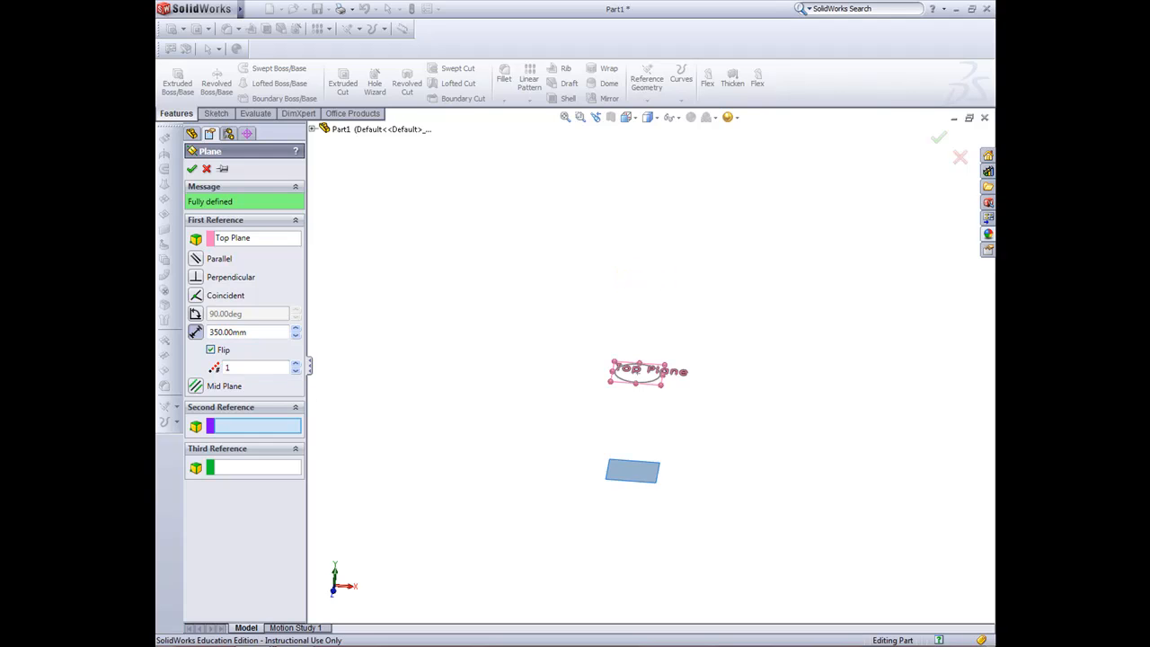
left_click(295, 364)
left_click(294, 364)
left_click(295, 371)
mouse_move(669, 482)
middle_mouse_down()
mouse_move(674, 453)
mouse_move(672, 479)
mouse_move(658, 479)
middle_mouse_up()
scroll(672, 479, "down", 4)
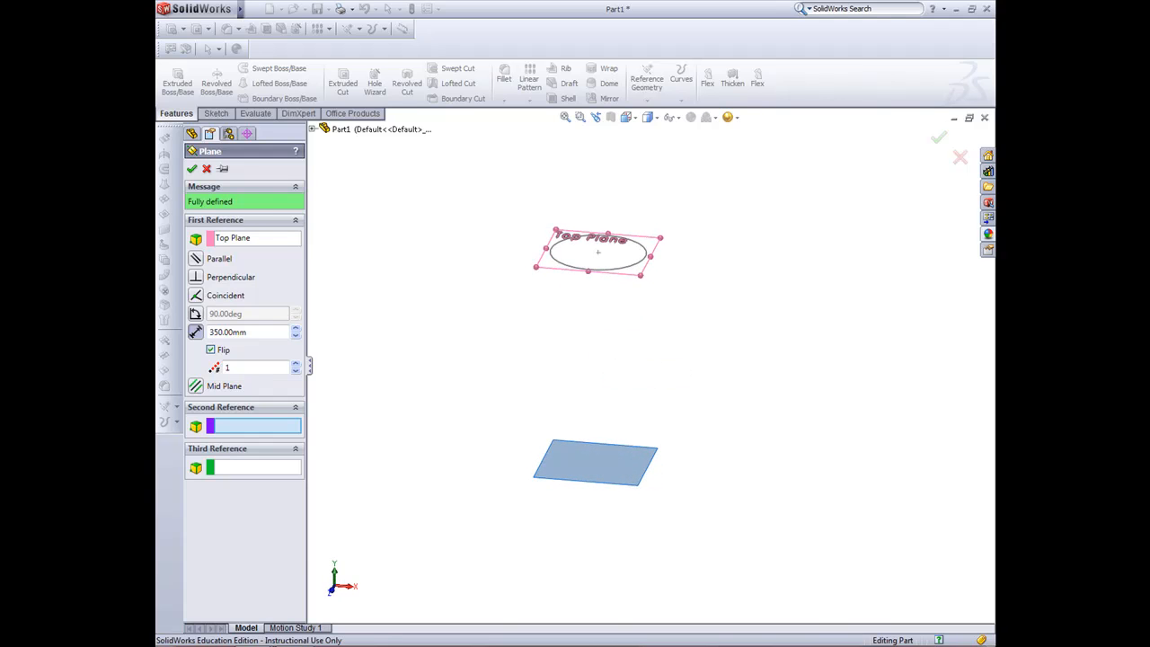
key("Return")
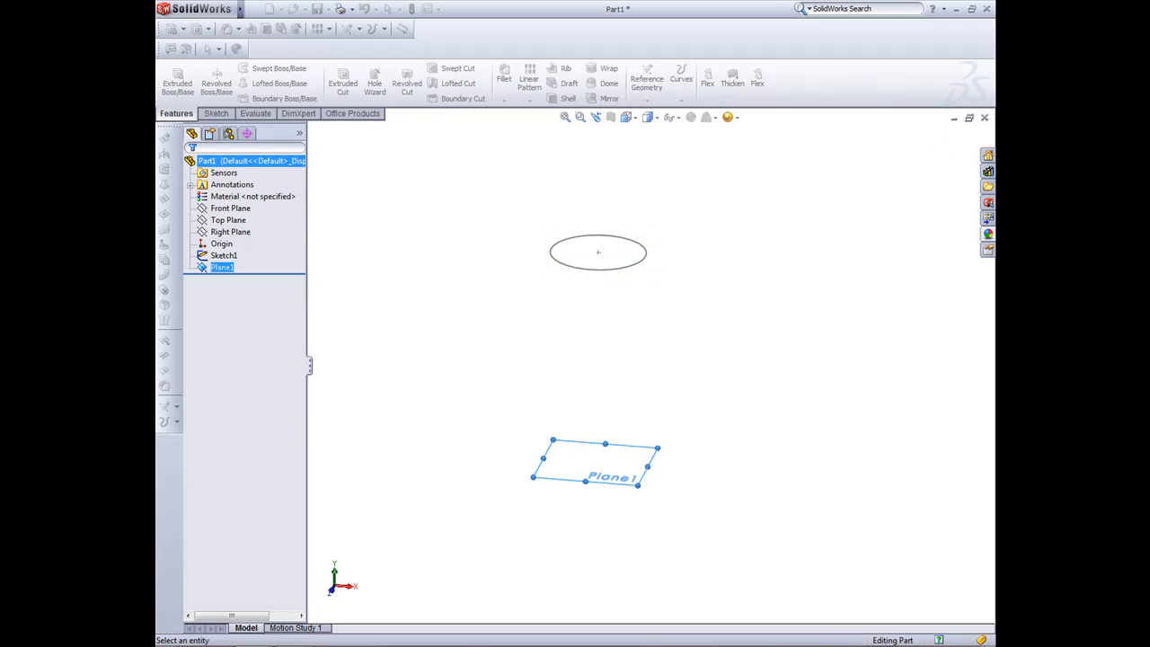
Start a sketch on the new offset plane and draw a six-sided inscribed-circle polygon about 256 mm in diameter, centred on the origin
right_click(618, 483)
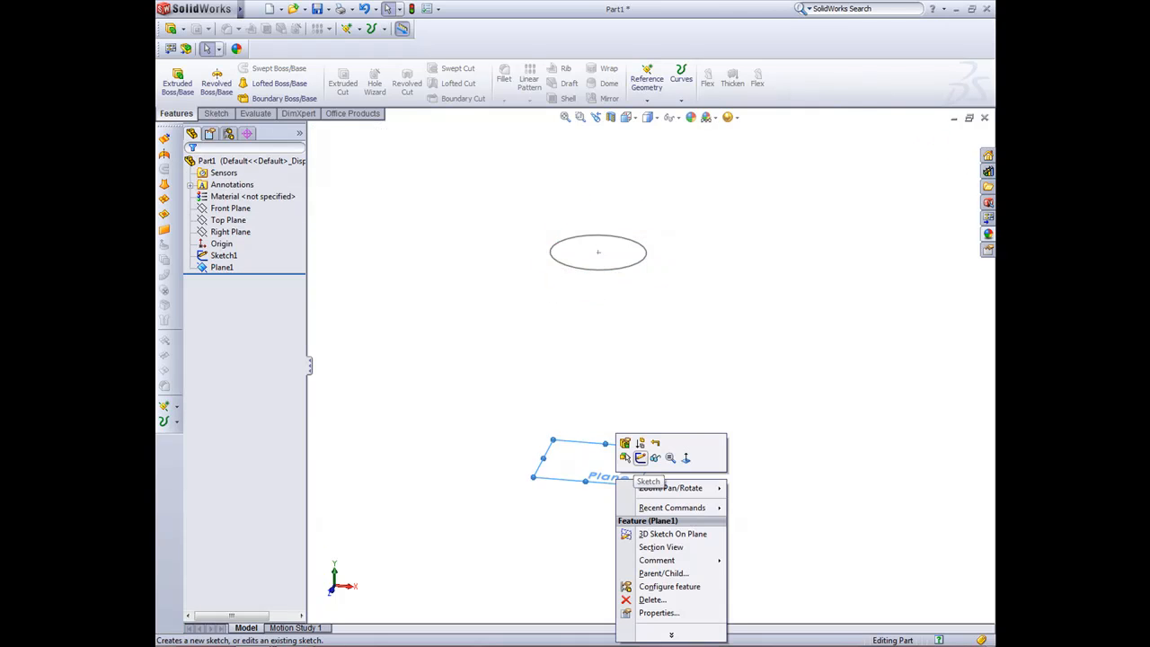
left_click(640, 457)
key("space")
left_click(668, 498)
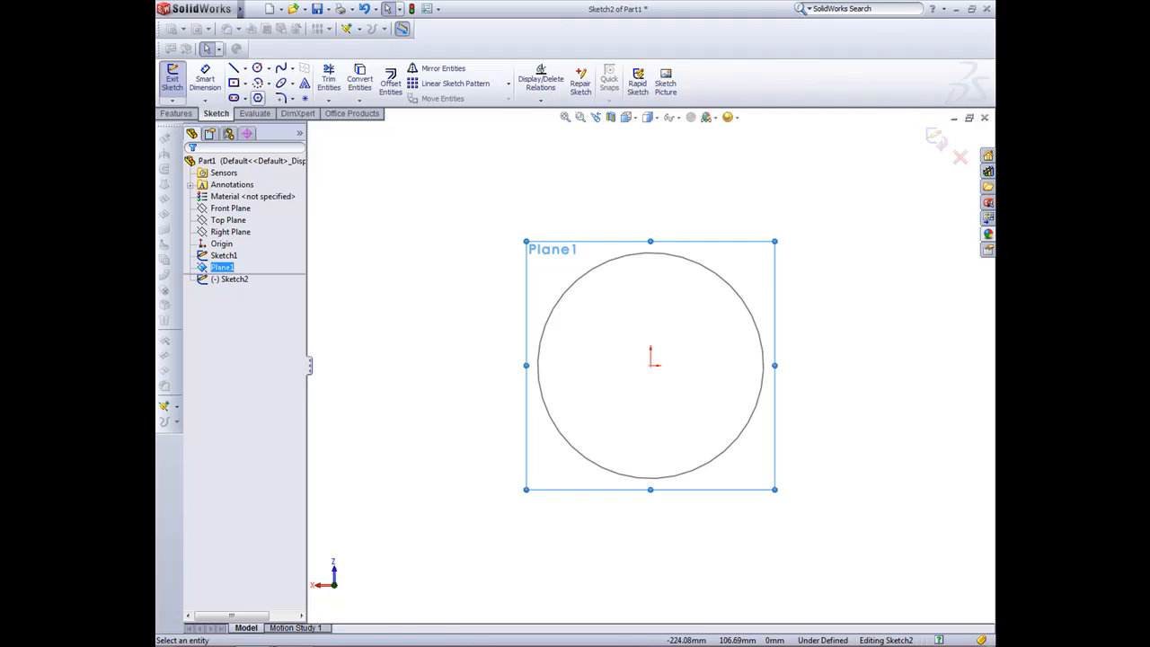
left_click(258, 97)
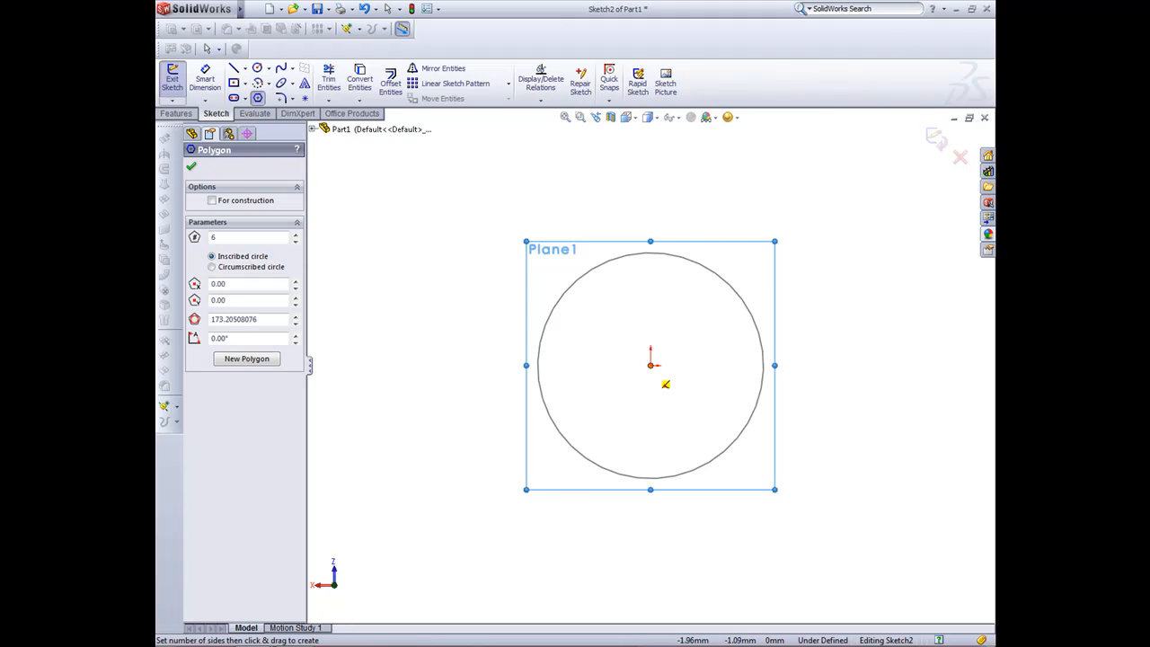
mouse_move(651, 365)
left_mouse_down()
mouse_move(642, 134)
mouse_move(674, 144)
left_mouse_up()
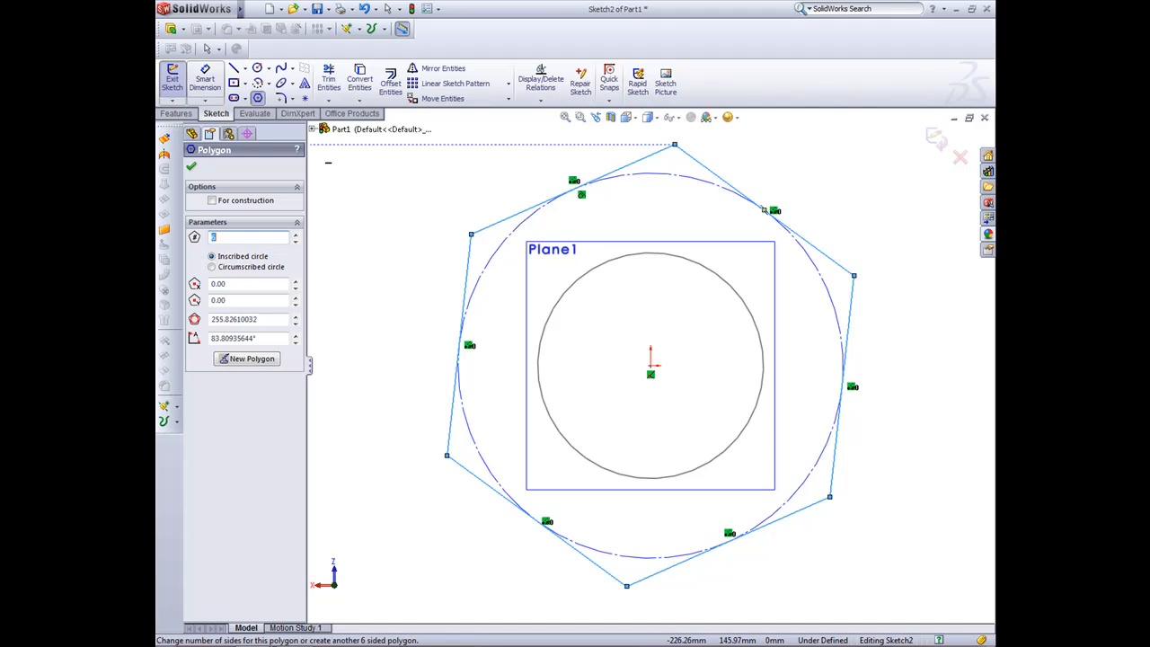
Dimension the hexagon's inscribed construction circle to a diameter of 300 mm and exit the sketch
left_click(205, 79)
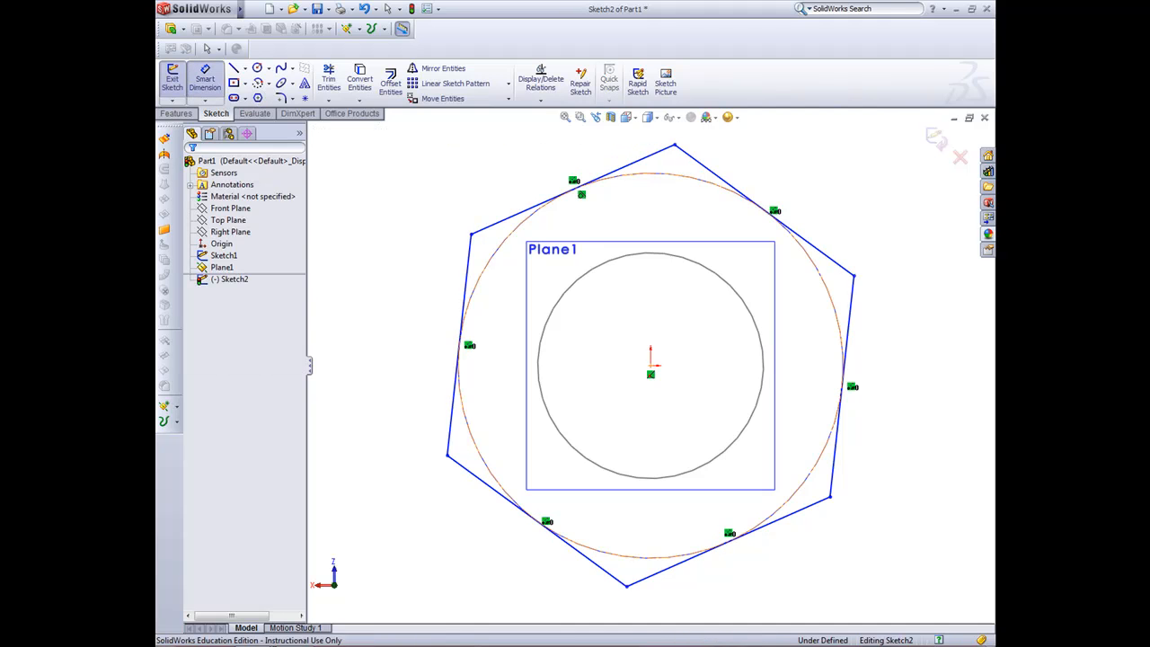
left_click(522, 222)
left_click(364, 315)
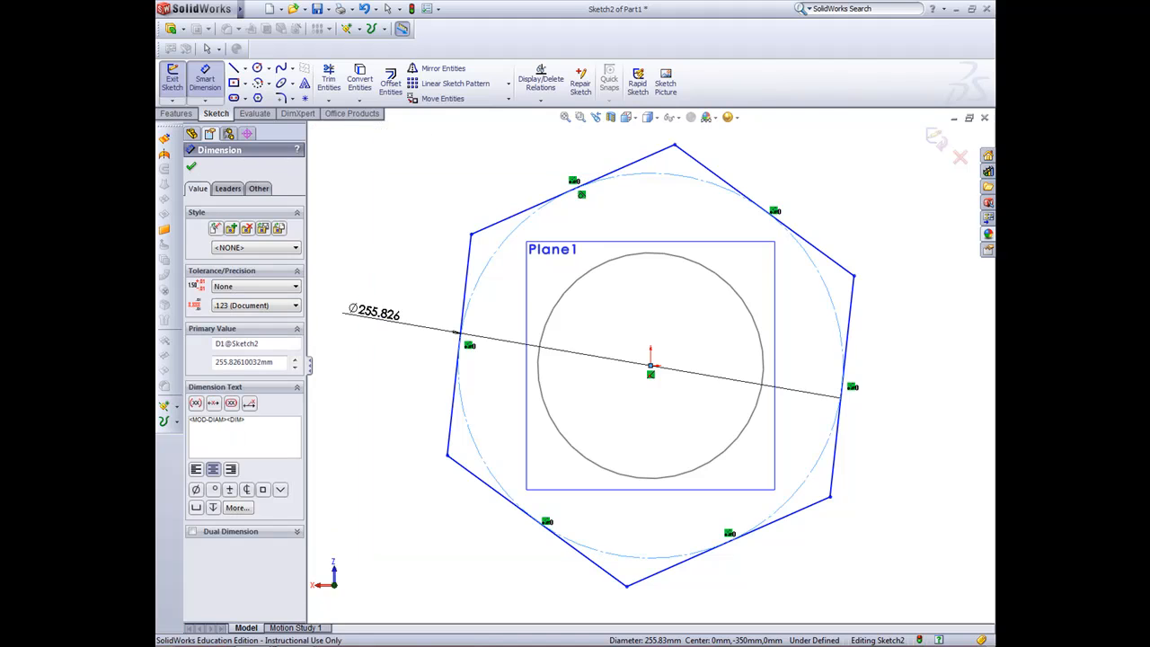
type("3")
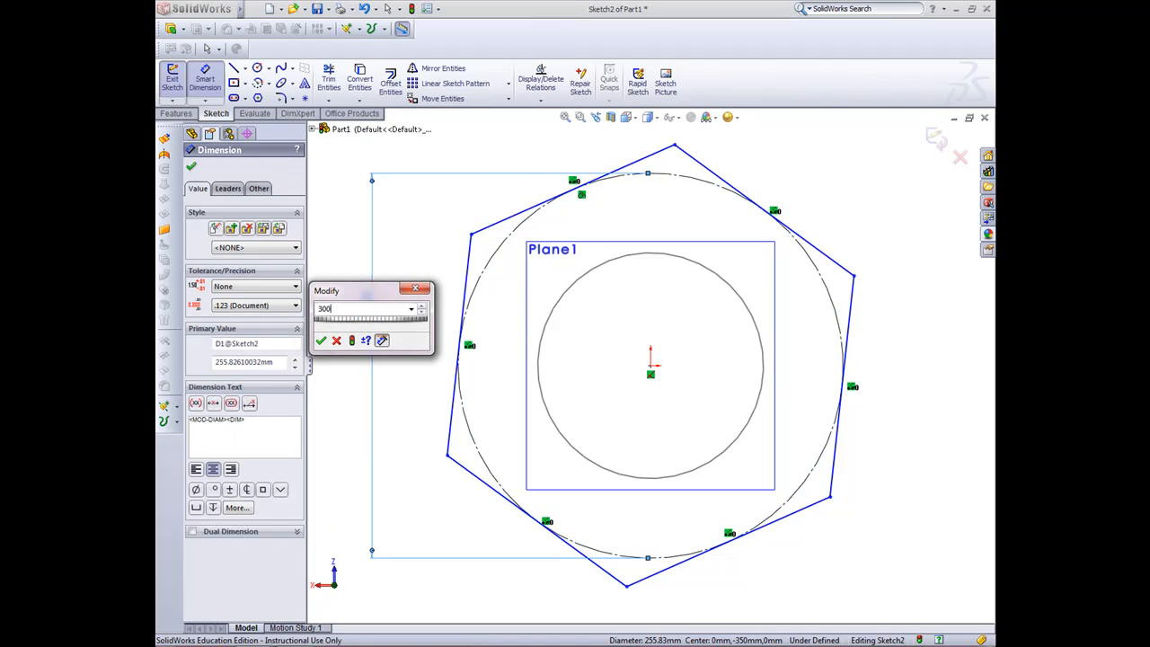
type("00")
key("Return")
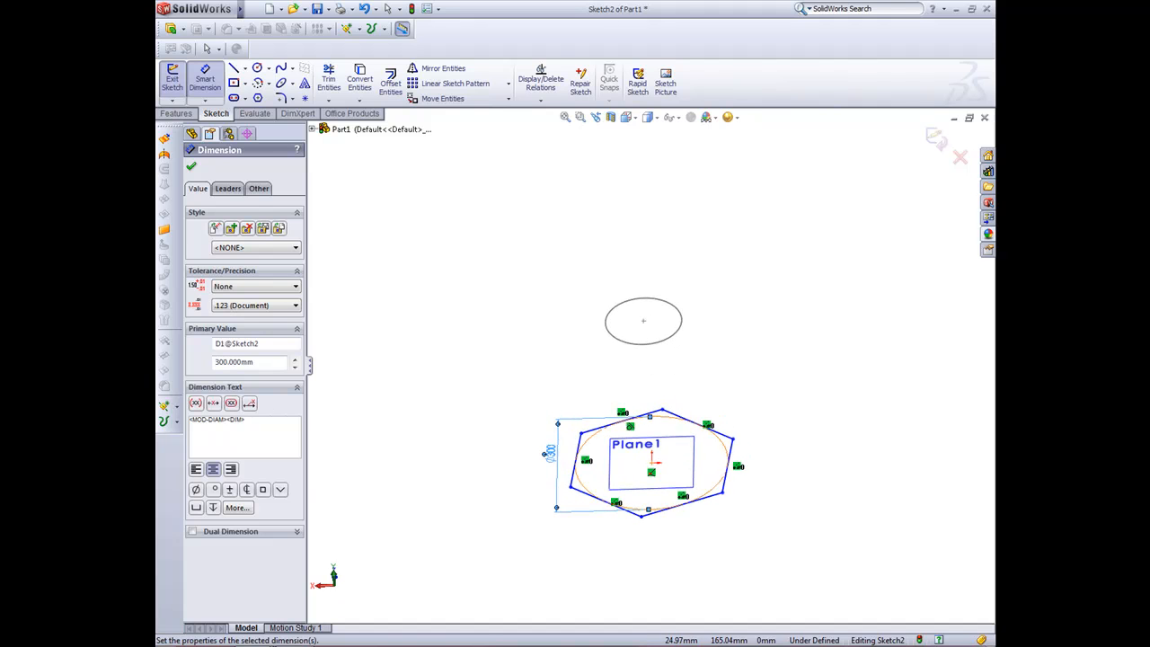
left_click(192, 167)
left_click(171, 79)
Create a lofted boss between the 150 mm circle sketch and the hexagon sketch, picking aligned points on both profiles
middle_click_drag(673, 428, 688, 420)
scroll(687, 420, "down", 3)
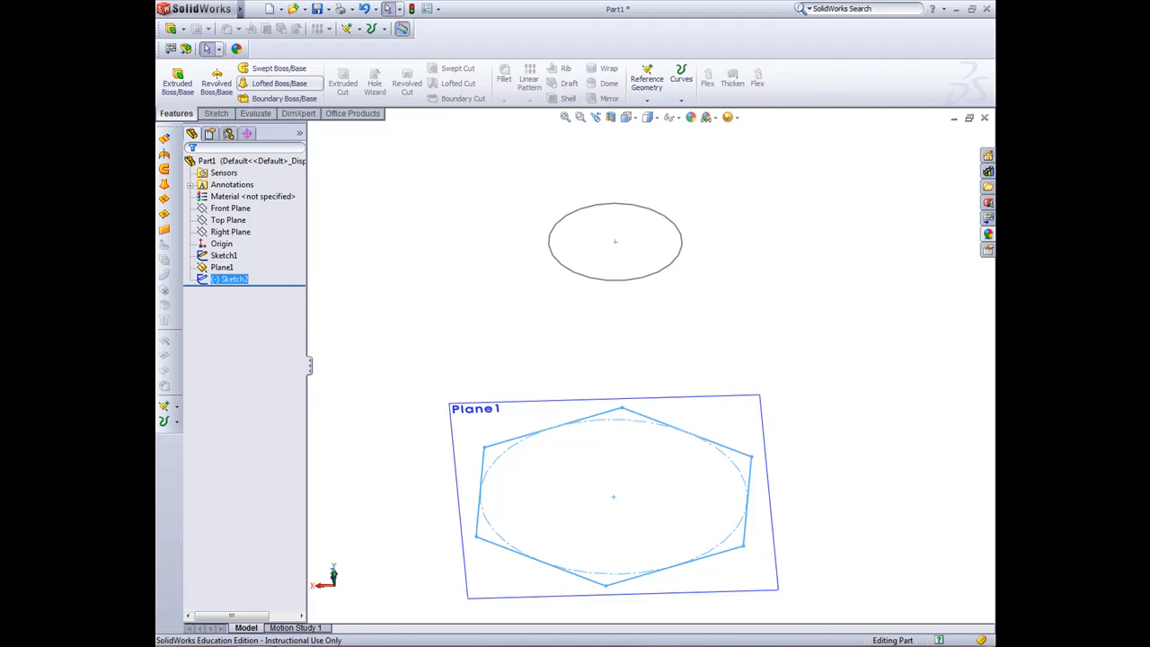
left_click(269, 88)
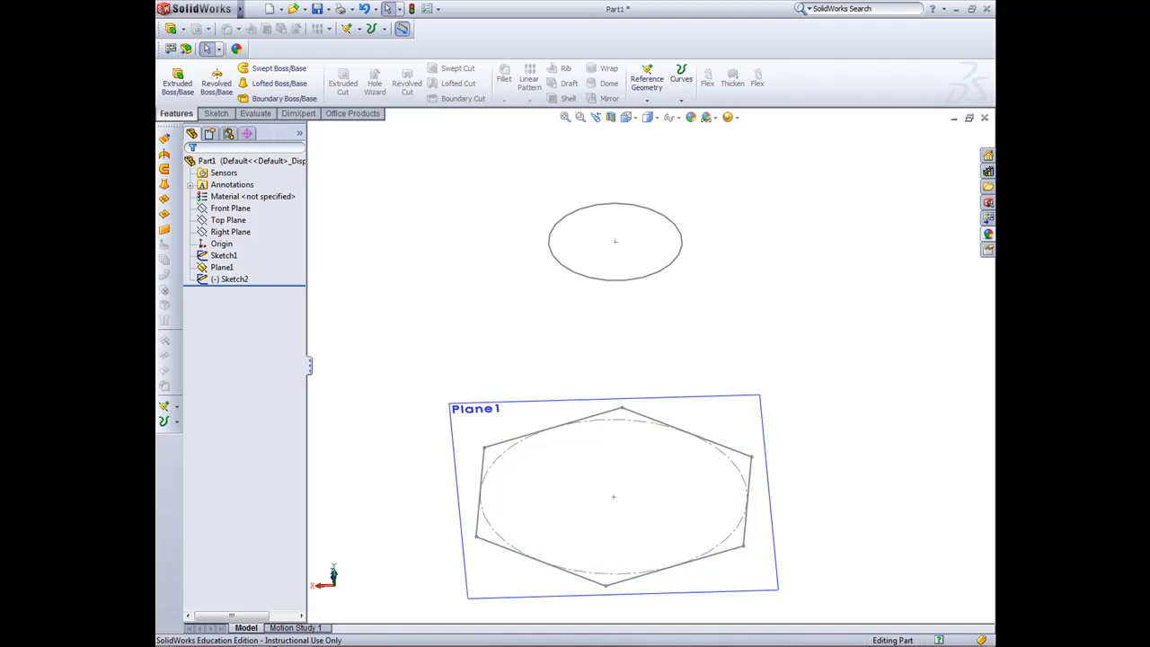
left_click(278, 84)
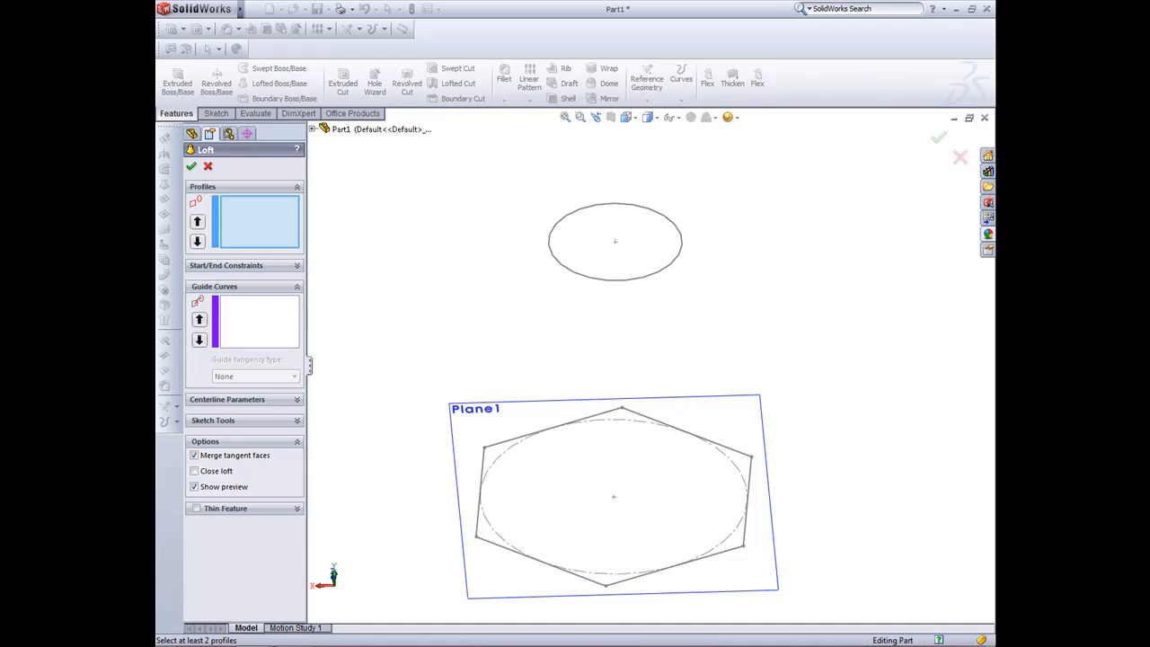
mouse_move(615, 378)
middle_mouse_down()
mouse_move(628, 305)
mouse_move(597, 355)
middle_mouse_up()
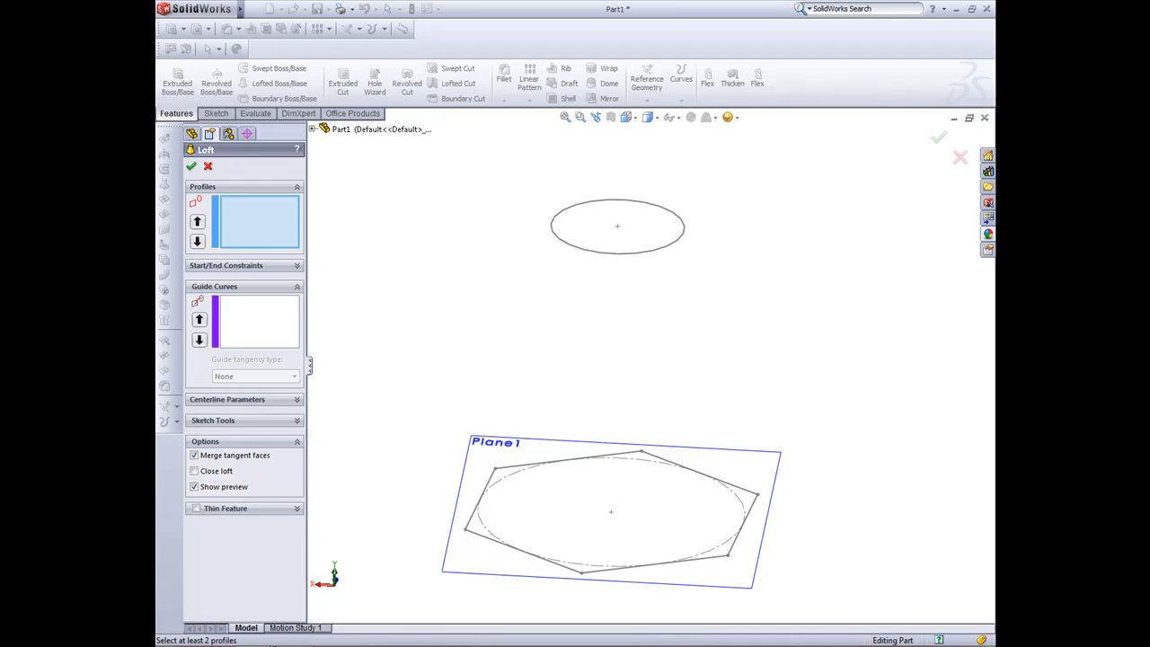
left_click(572, 245)
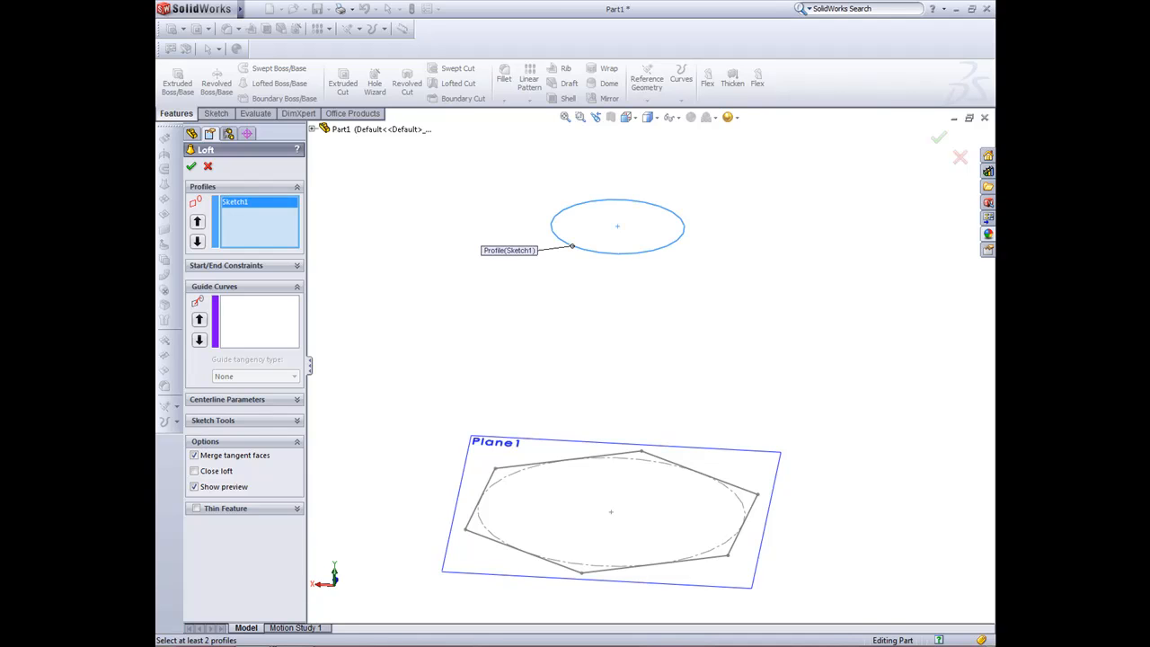
left_click(467, 530)
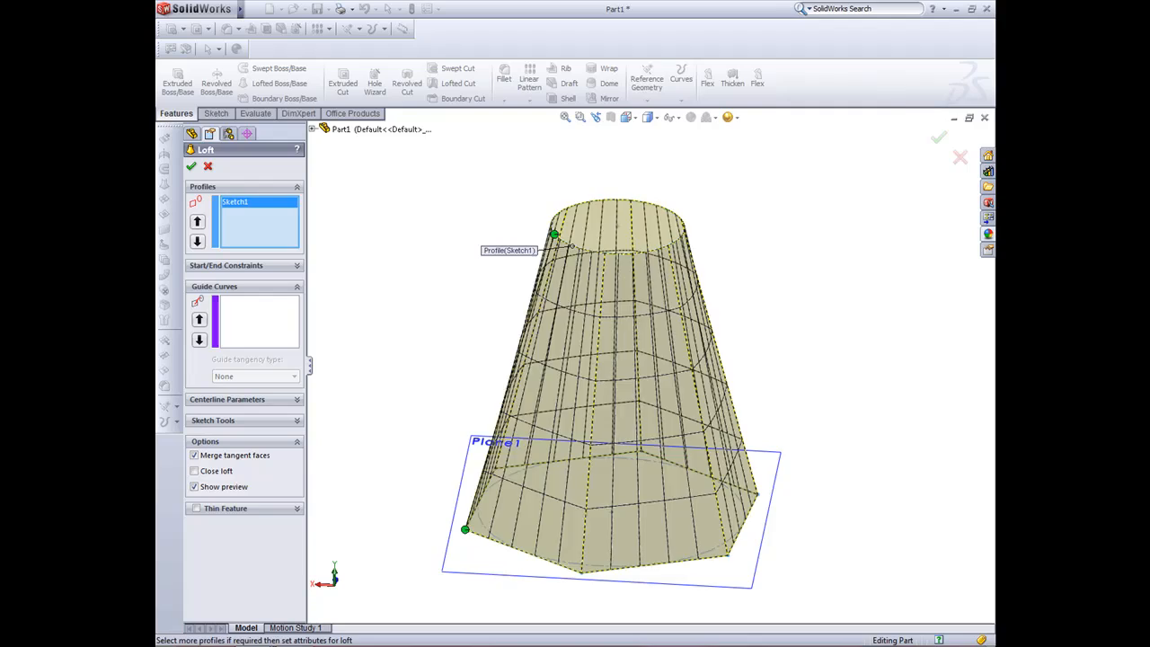
mouse_move(539, 431)
middle_mouse_down()
mouse_move(624, 370)
mouse_move(571, 436)
mouse_move(607, 413)
mouse_move(644, 433)
mouse_move(627, 399)
mouse_move(606, 388)
mouse_move(600, 423)
mouse_move(600, 392)
mouse_move(575, 404)
middle_mouse_up()
scroll(642, 387, "up", 2)
scroll(644, 433, "down", 3)
key("Return")
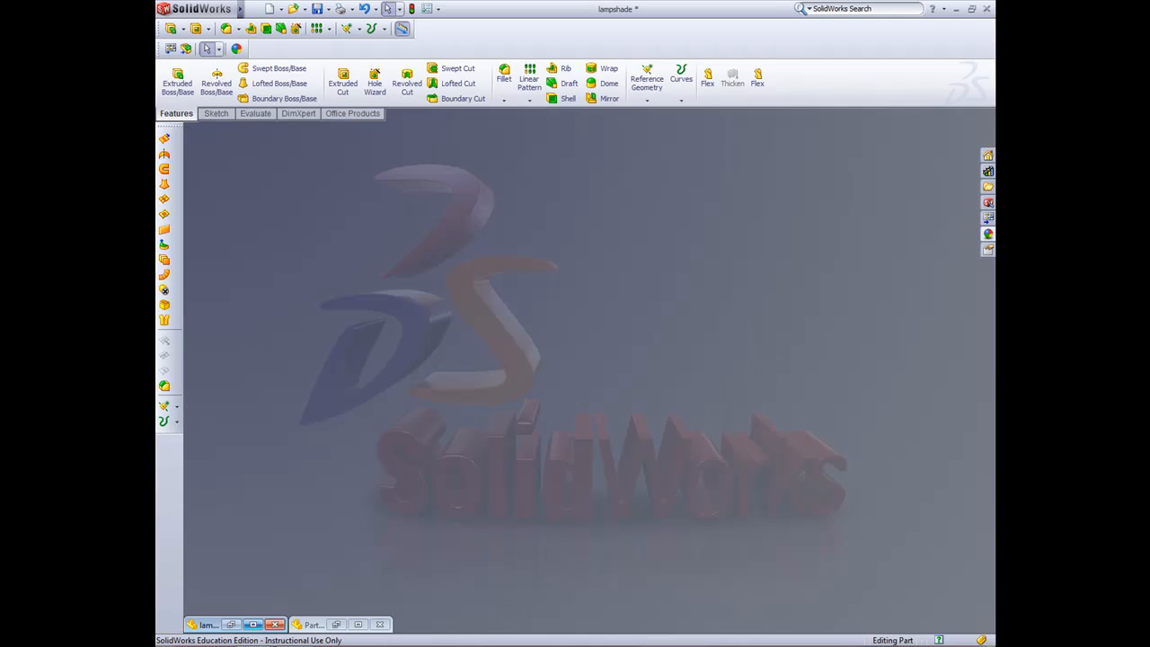
Switch to the finished lampshade part and examine its curved shape, height and base dimensions
left_click(253, 625)
mouse_move(555, 442)
middle_mouse_down()
mouse_move(552, 392)
mouse_move(554, 420)
middle_mouse_up()
scroll(552, 391, "down", 2)
scroll(593, 423, "up", 2)
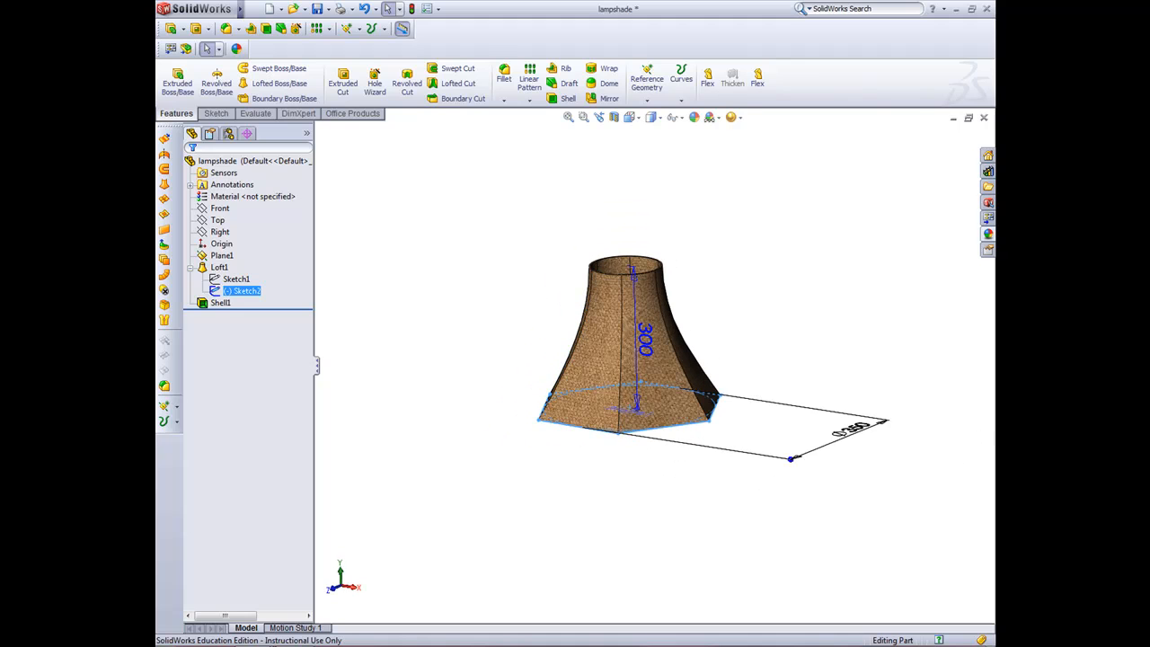
scroll(620, 430, "up", 1)
scroll(660, 377, "down", 3)
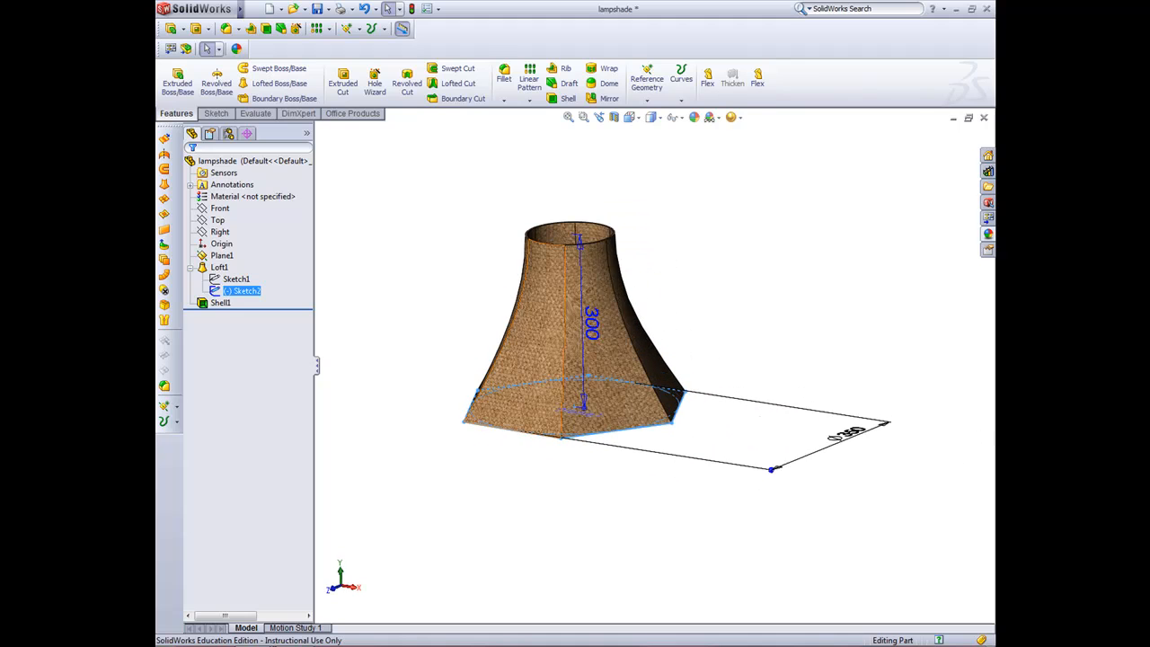
mouse_move(550, 366)
middle_mouse_down()
mouse_move(542, 300)
mouse_move(540, 372)
middle_mouse_up()
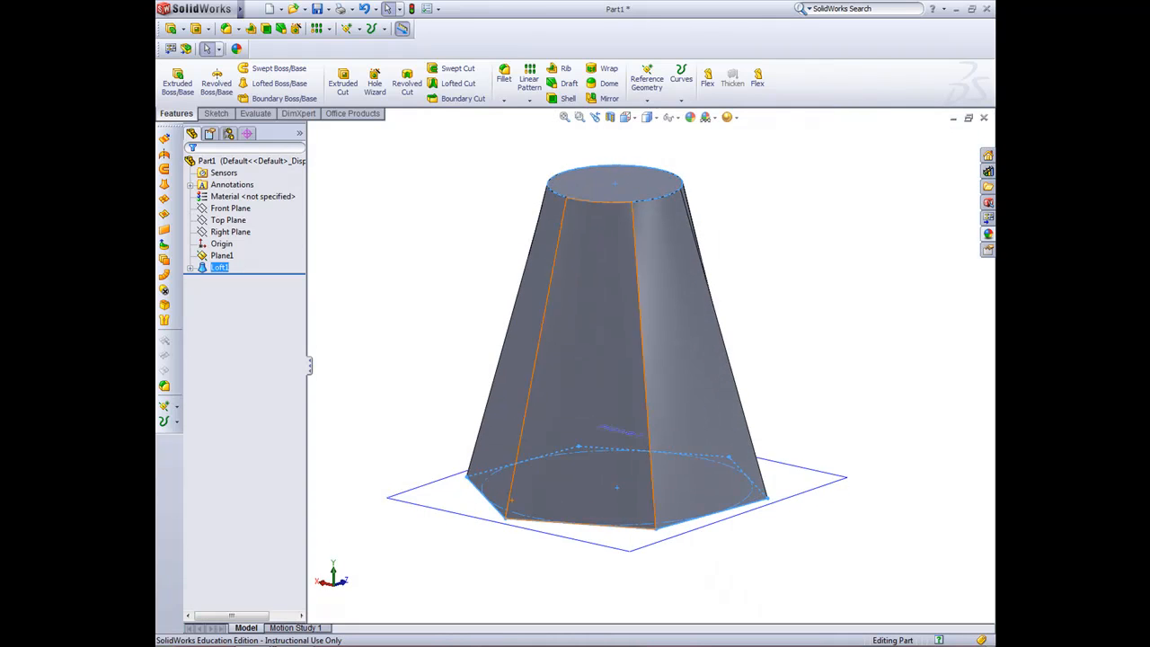
Edit the loft's hexagon sketch, set the inscribed circle's diameter to 350 mm, and exit the sketch
left_click(191, 268)
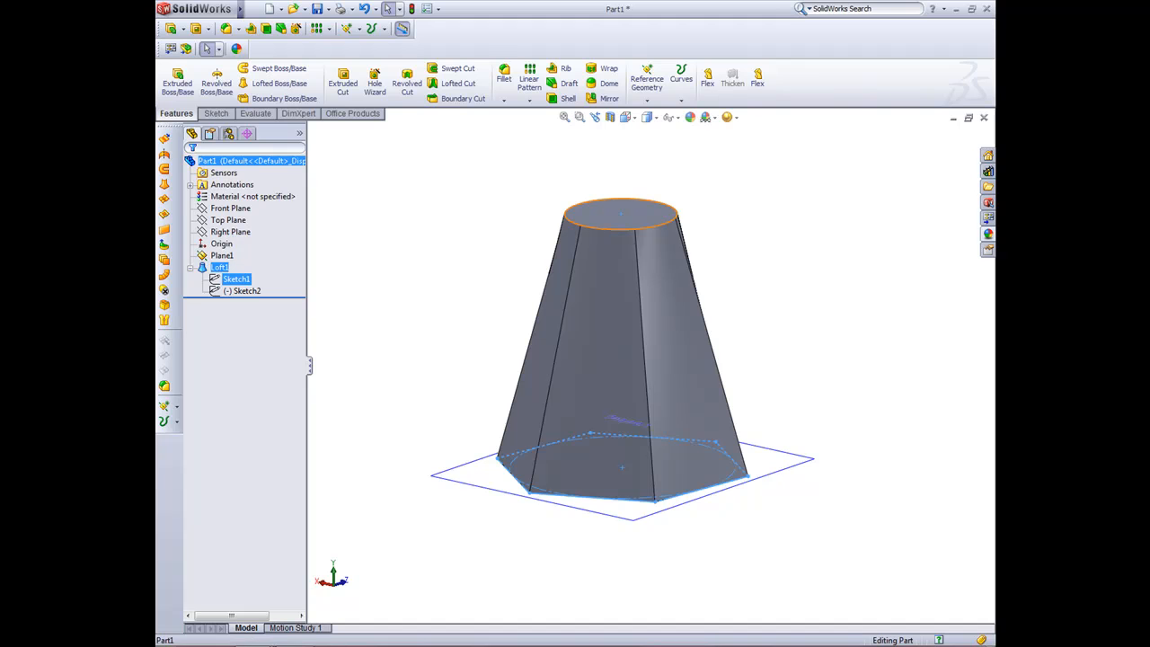
left_click(236, 279)
right_click(236, 290)
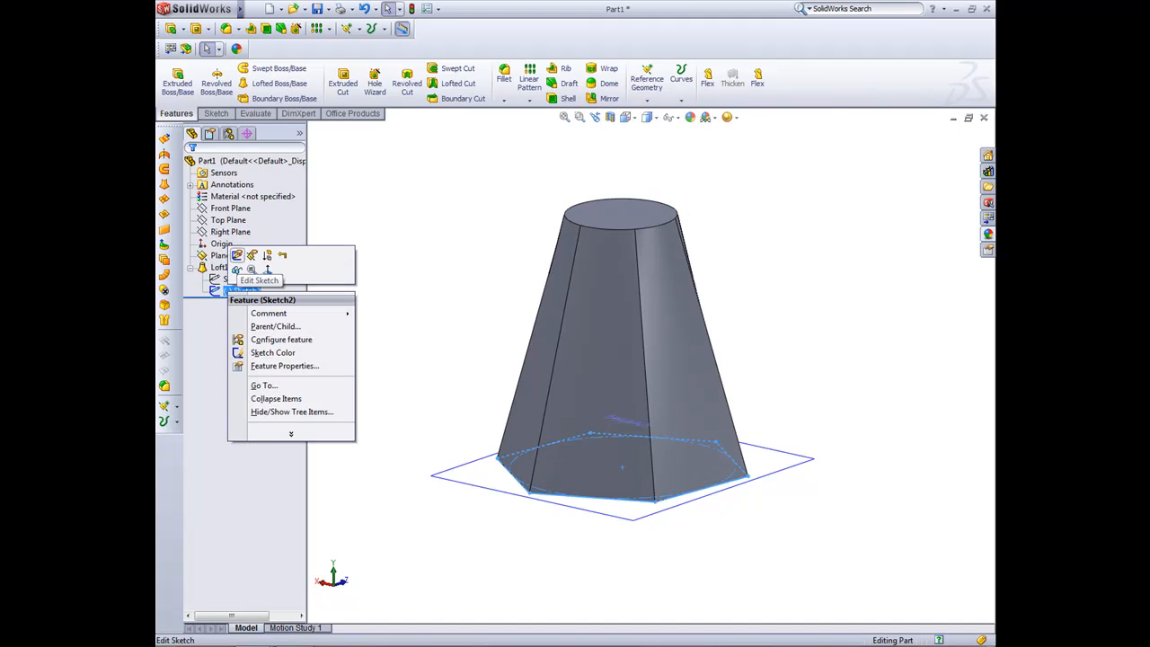
left_click(236, 255)
left_click(205, 81)
middle_click_drag(555, 370, 539, 397)
left_click(539, 385)
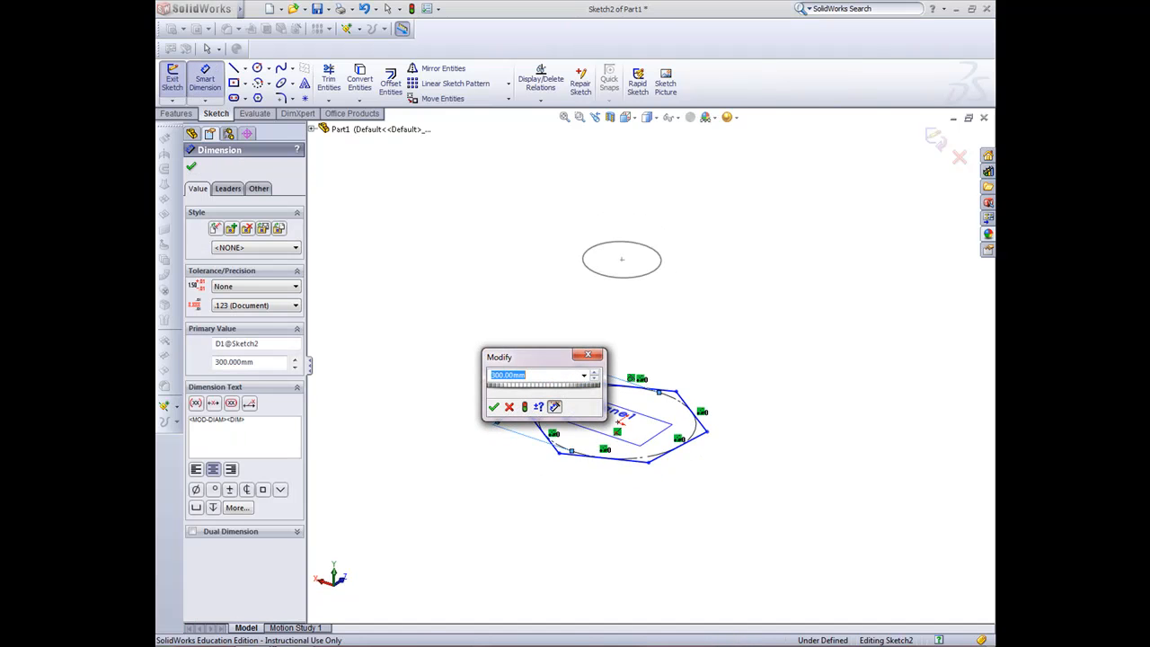
type("350")
key("Return")
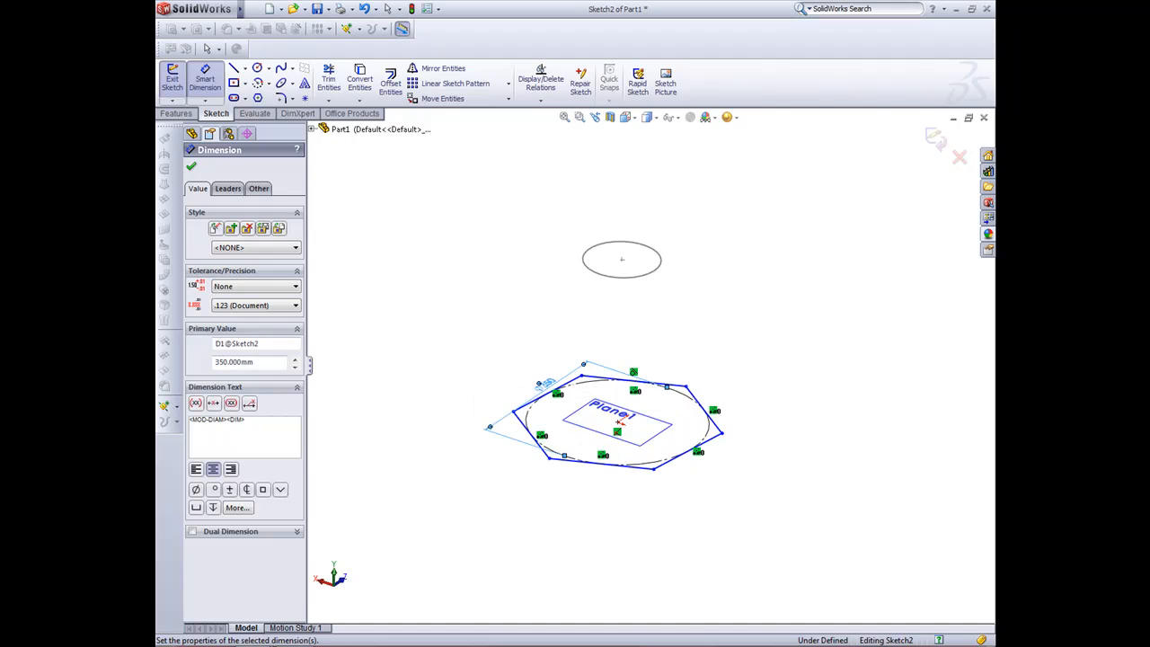
key("Escape")
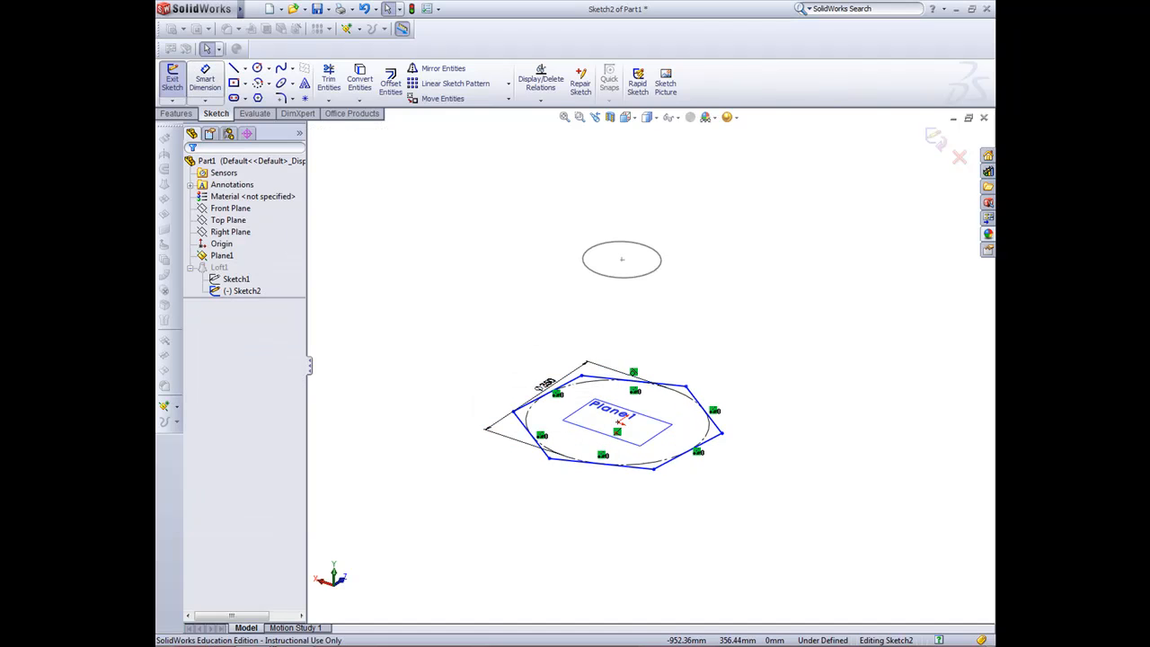
left_click(172, 78)
Edit the offset plane beneath the loft and set its distance from the Top Plane to 300 mm
right_click(221, 255)
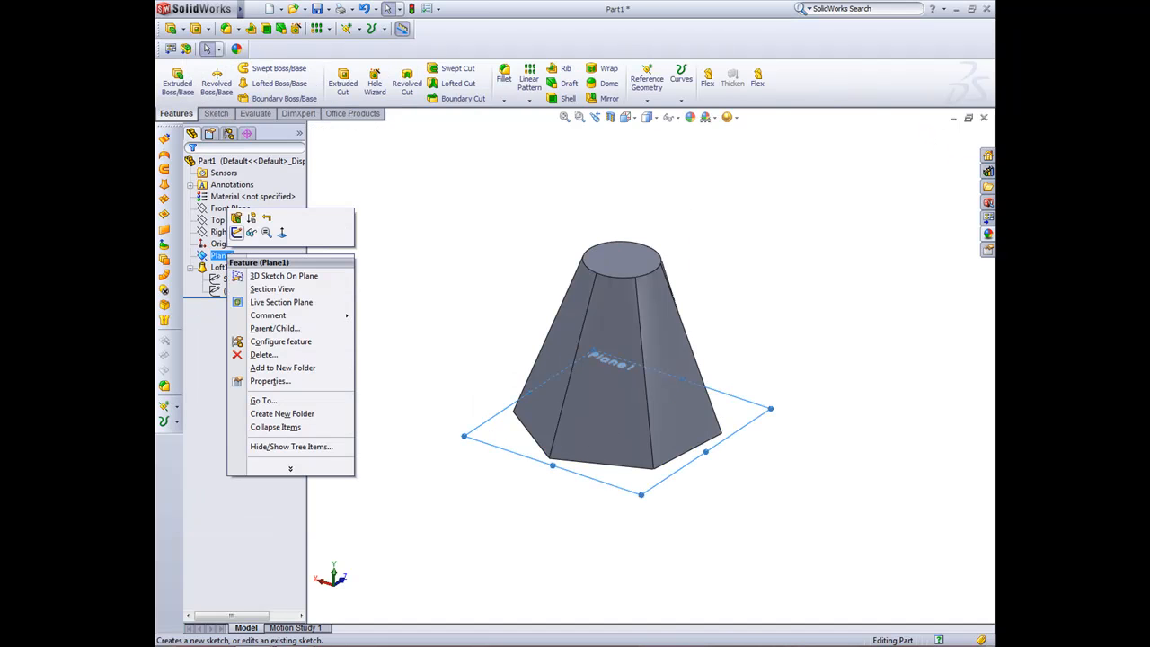
left_click(236, 218)
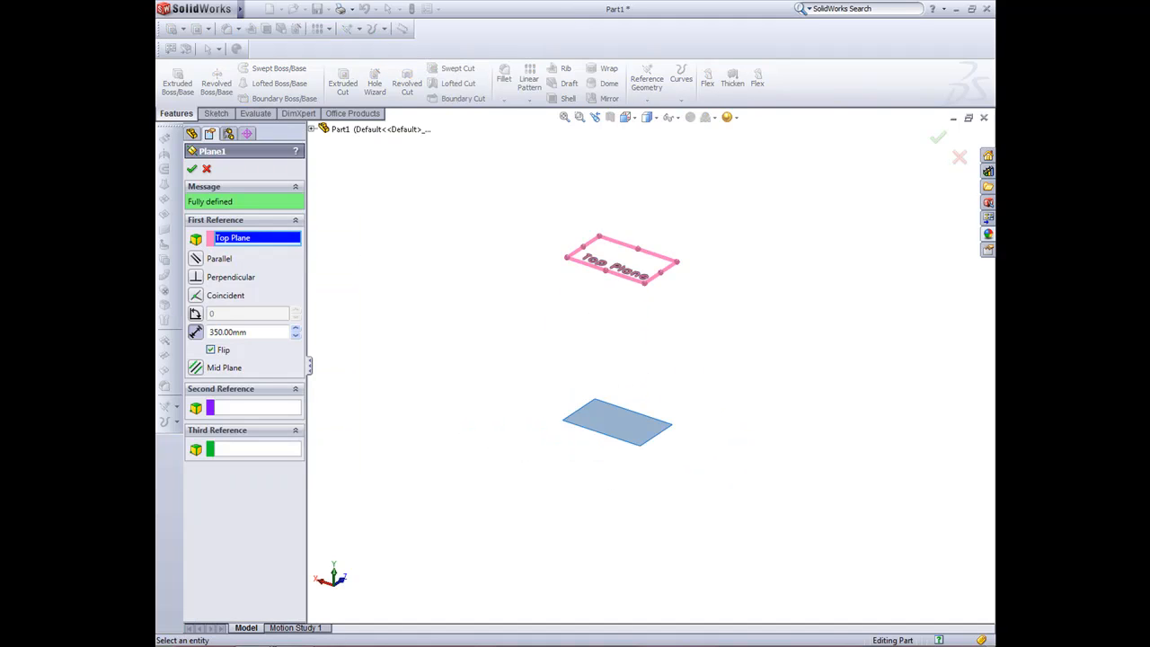
double_click(230, 333)
type("300")
key("Return")
left_click(193, 169)
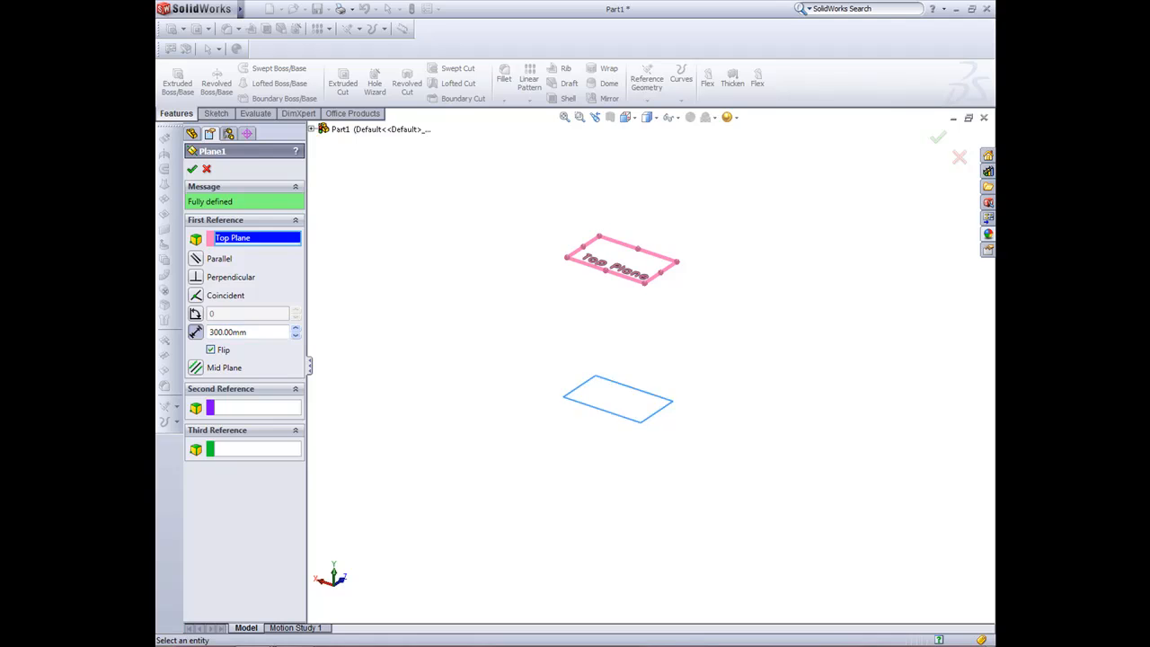
middle_click_drag(620, 359, 567, 348)
Check the offset plane's distance setting and the dimensions of the loft's two profile sketches
right_click(217, 256)
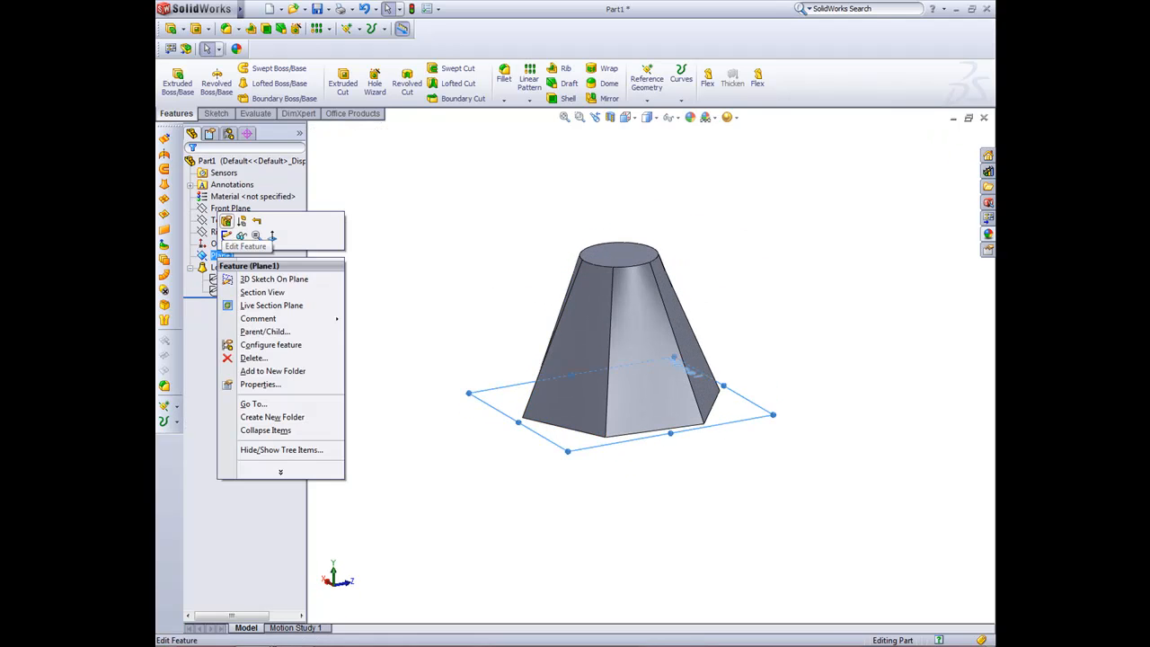
left_click(226, 220)
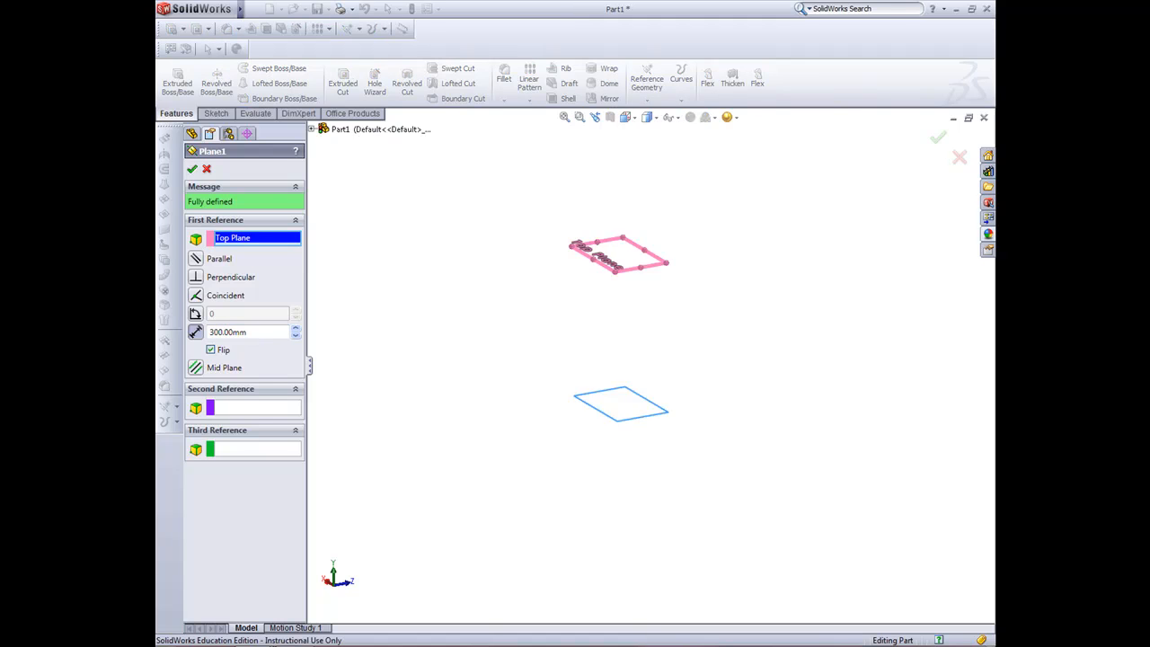
left_click(193, 169)
right_click(243, 291)
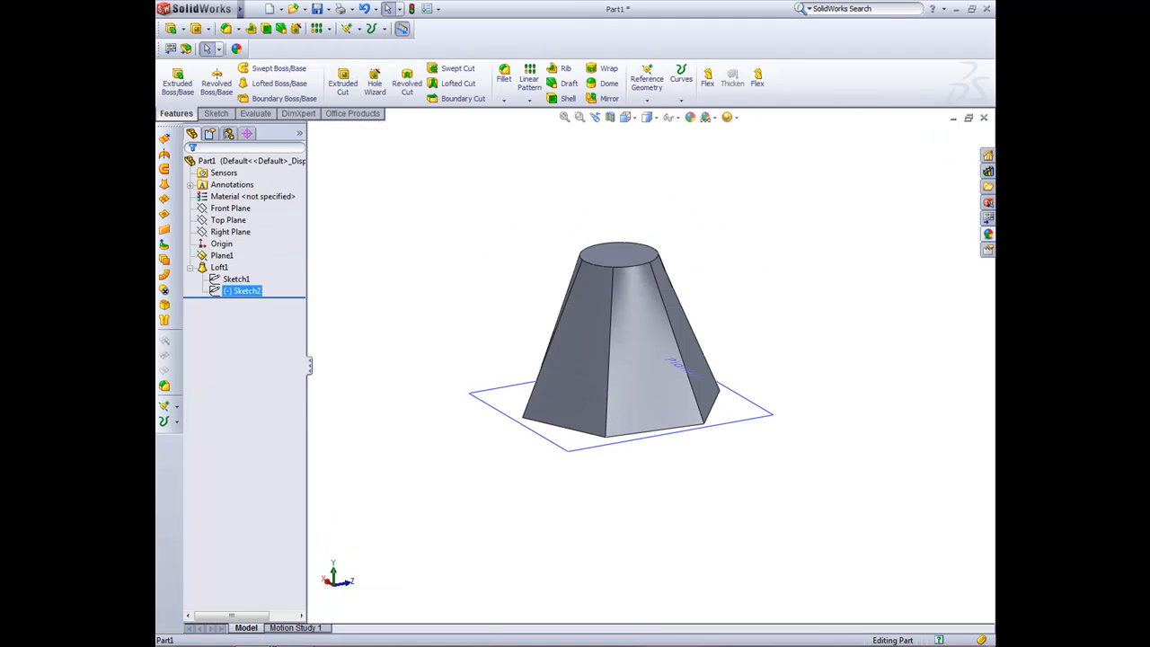
left_click(236, 280)
middle_click_drag(530, 387, 585, 387)
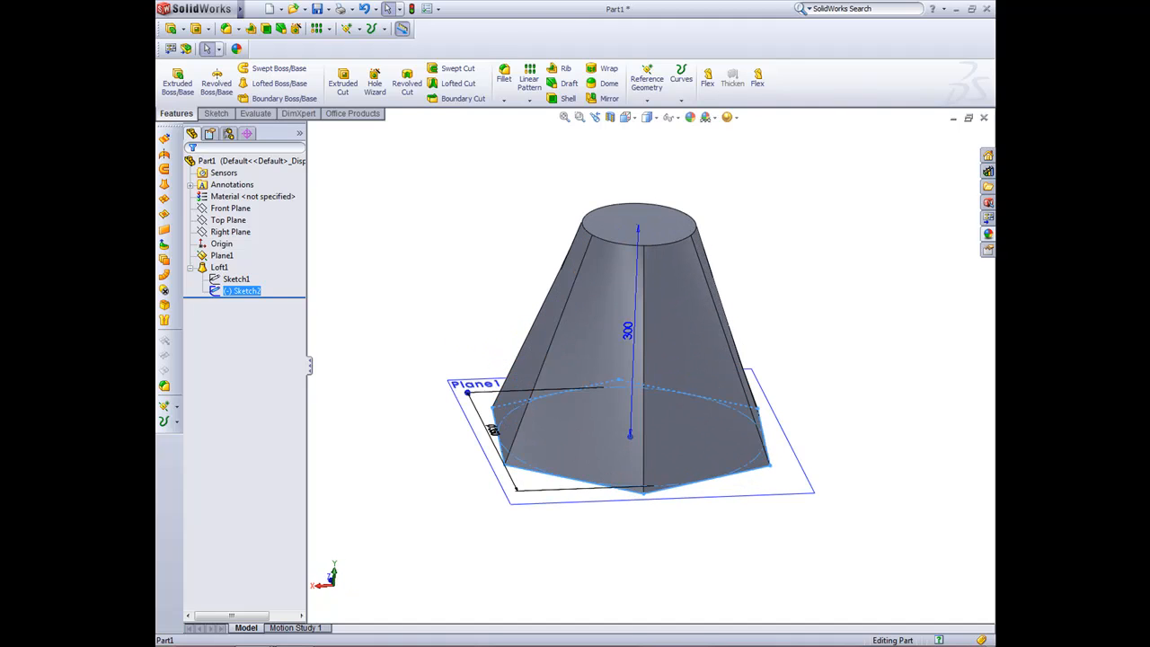
Edit the loft and set its start constraint to Normal To Profile, keeping the end constraint at None
right_click(218, 267)
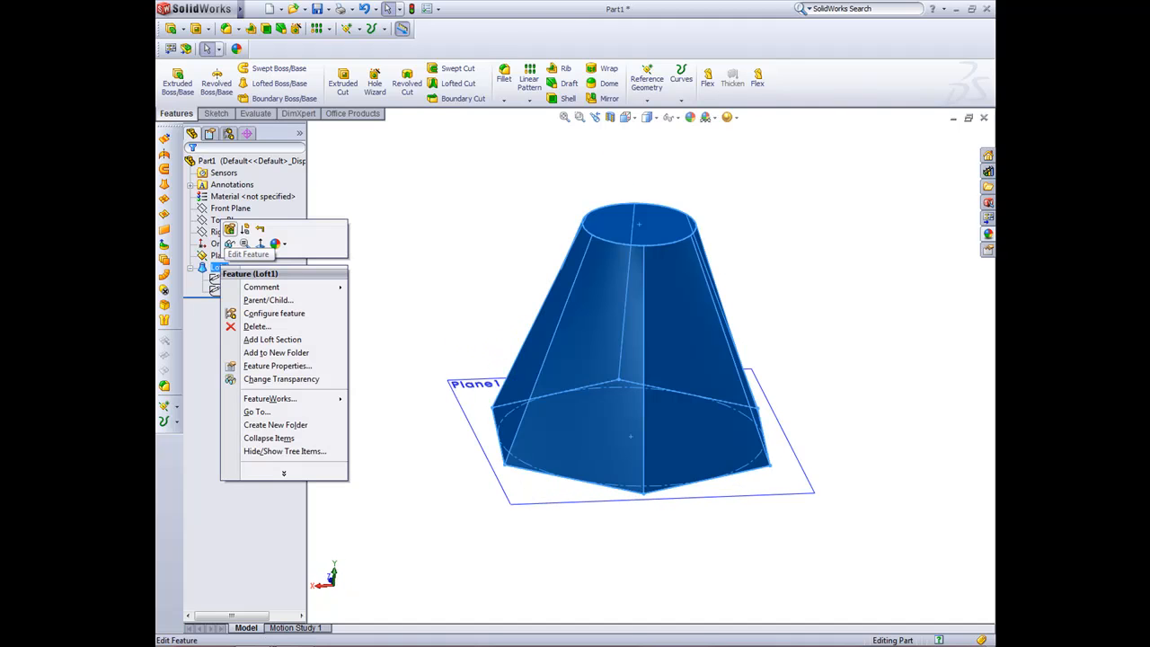
left_click(230, 230)
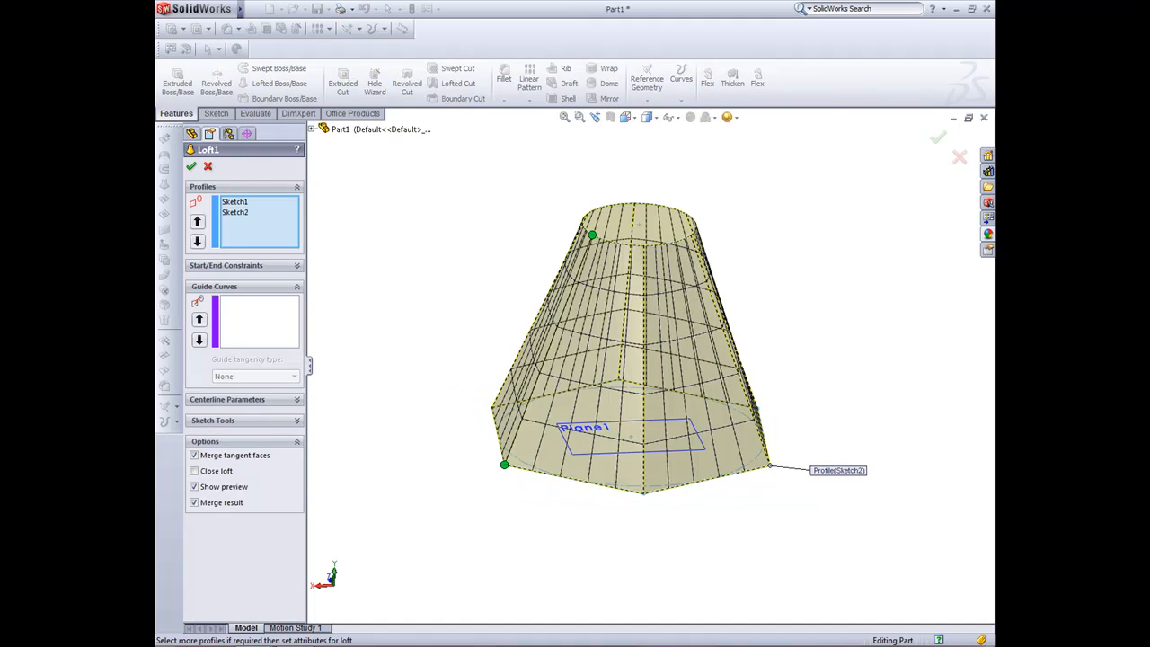
left_click(297, 266)
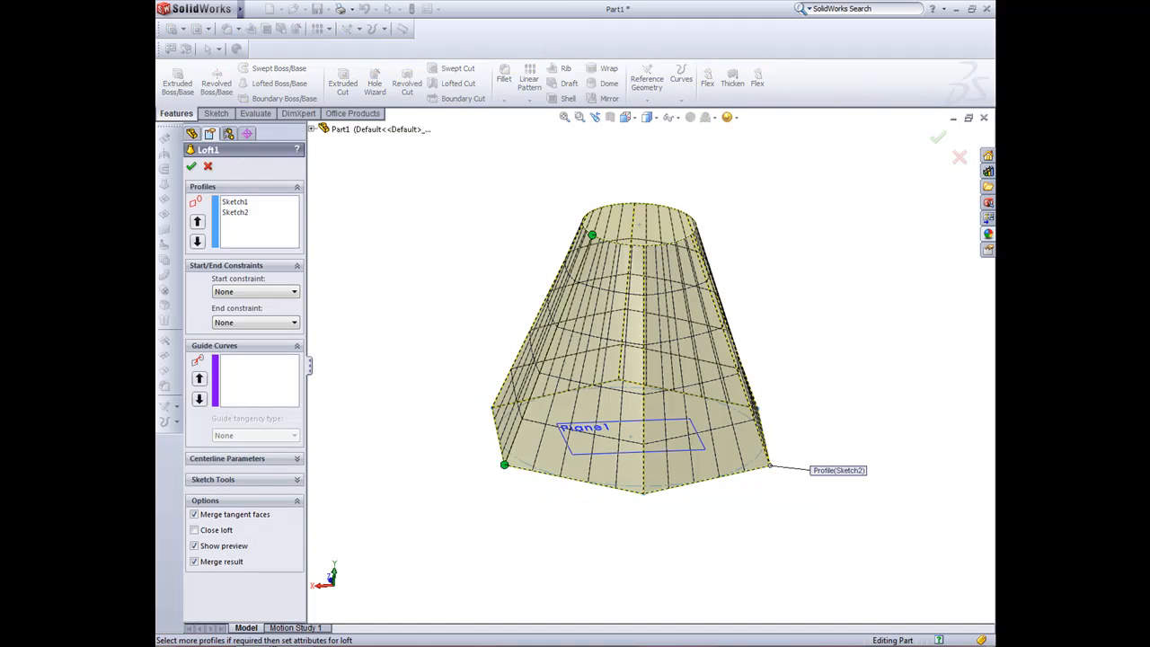
left_click(294, 292)
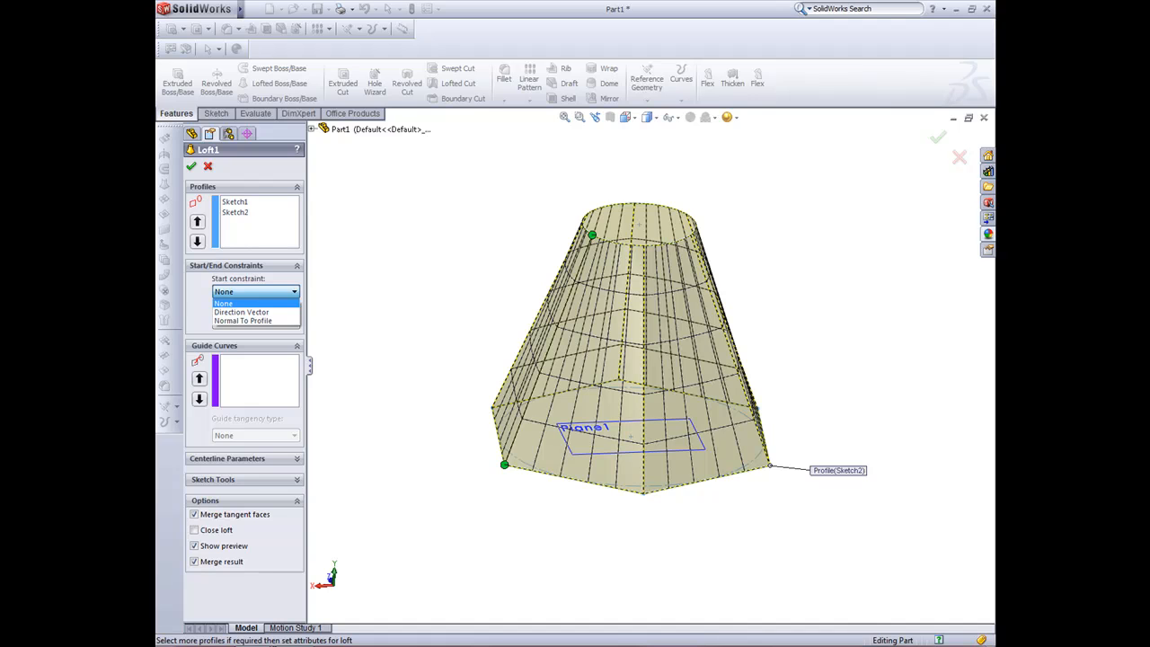
left_click(244, 320)
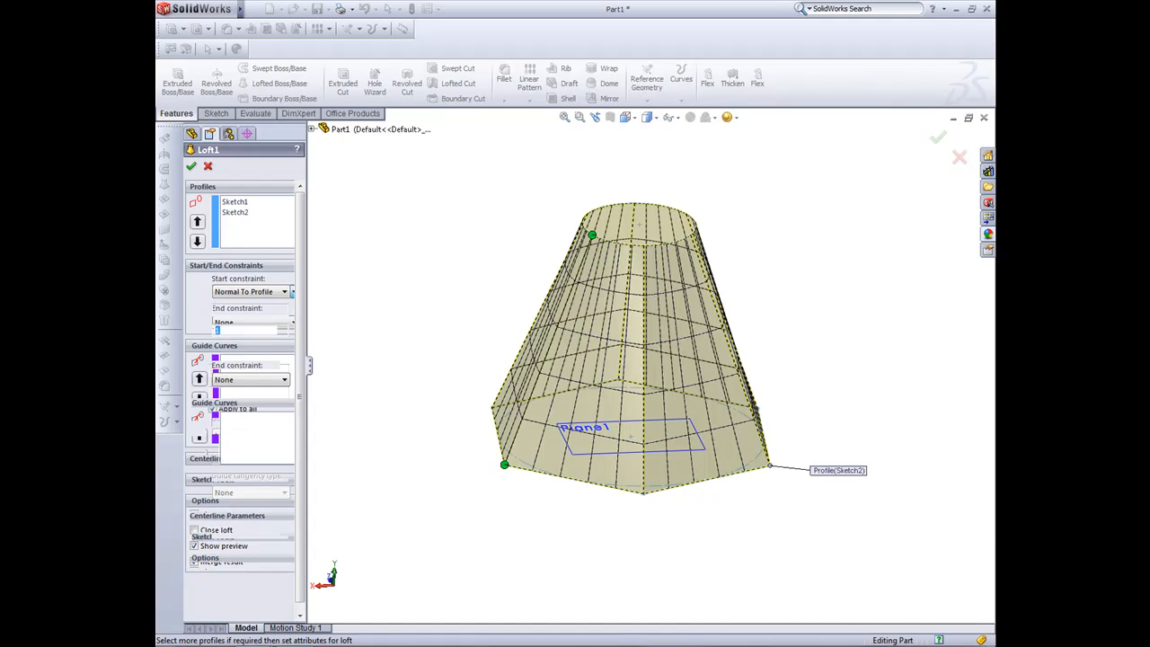
middle_click_drag(629, 360, 649, 325)
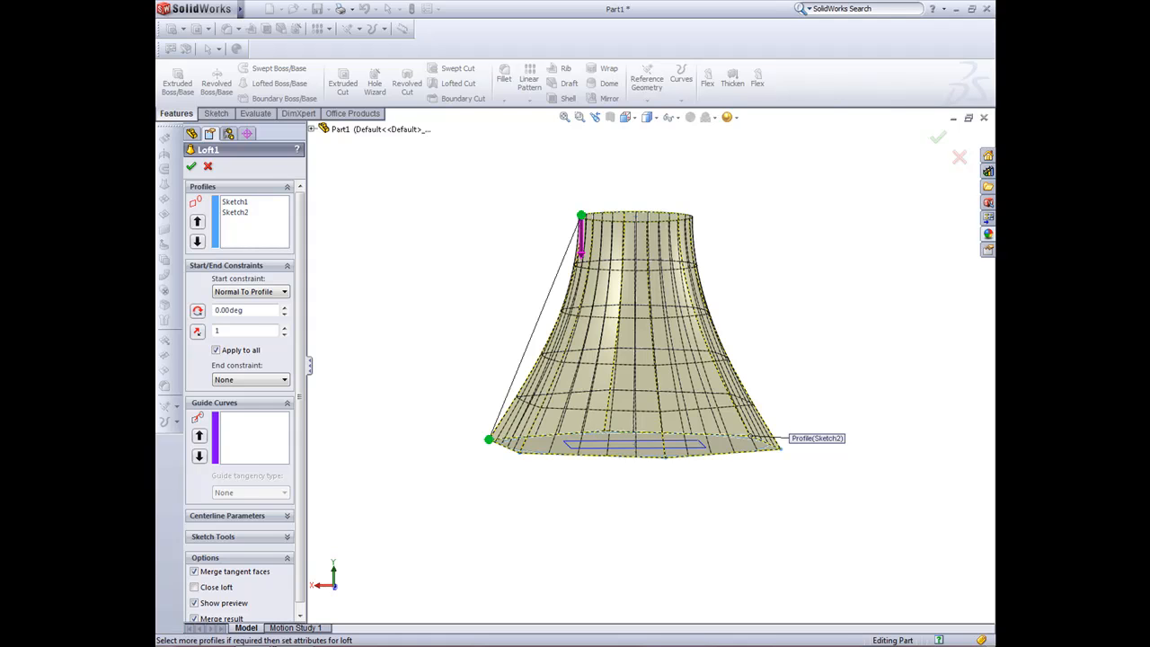
left_click(192, 166)
middle_click_drag(613, 274, 621, 350)
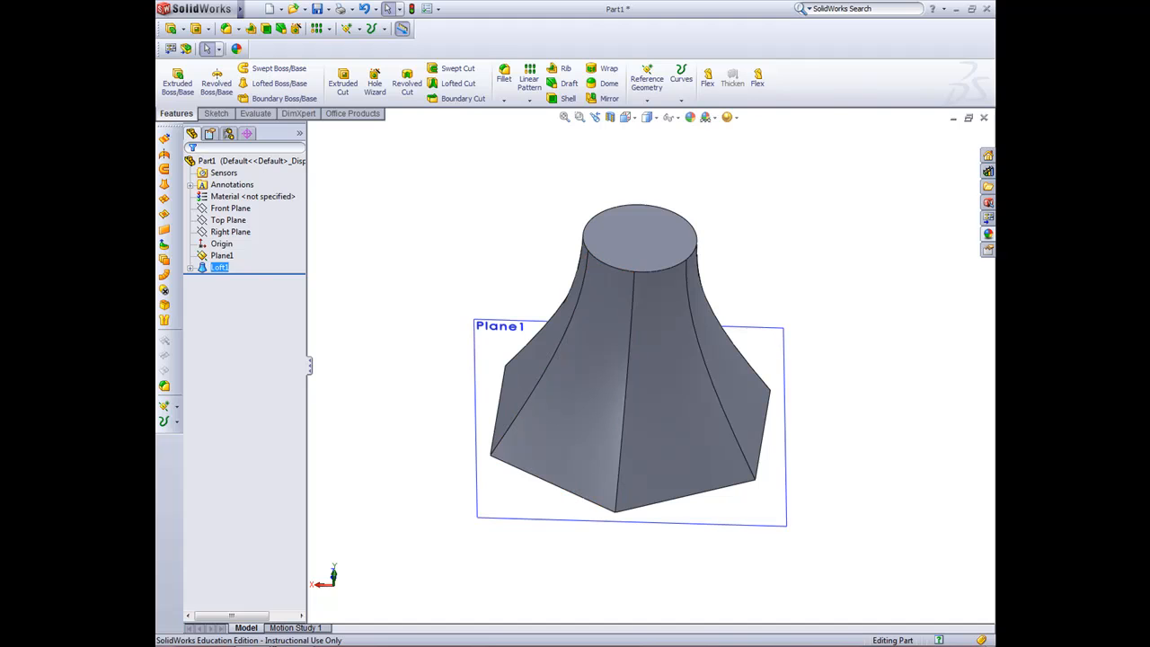
Shell the loft to a 3 mm thickness with the preview shown, removing the circular top face and the hexagonal bottom face
left_click(566, 98)
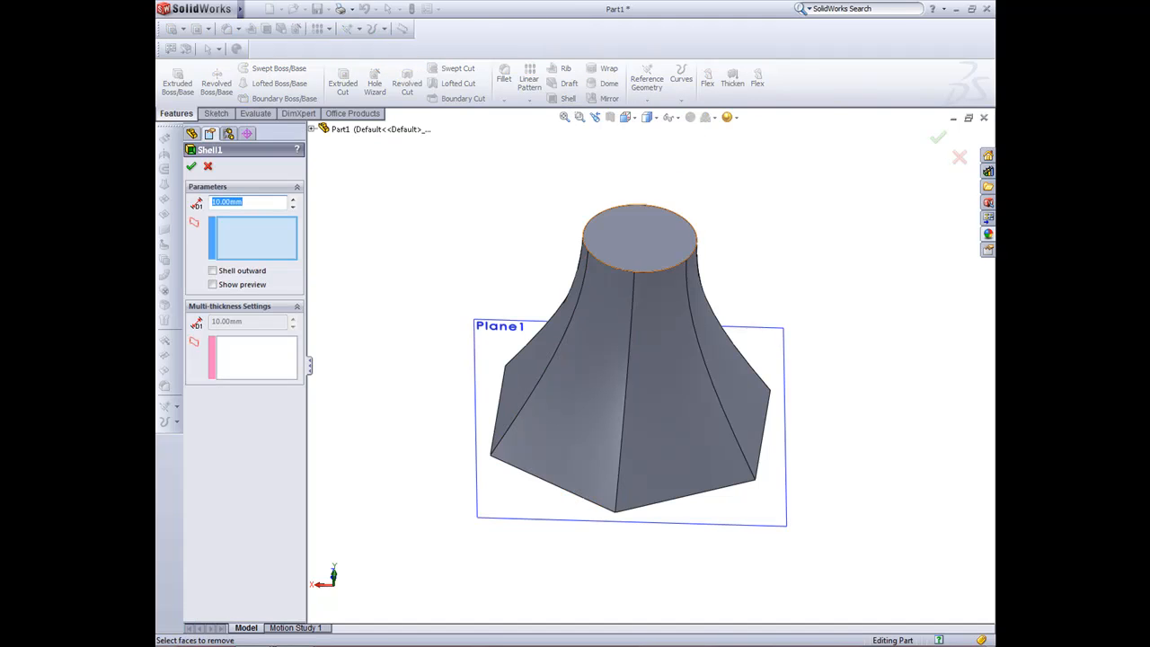
left_click(638, 238)
middle_click_drag(639, 238, 636, 193)
left_click(213, 284)
left_click(616, 325)
middle_click_drag(616, 325, 623, 424)
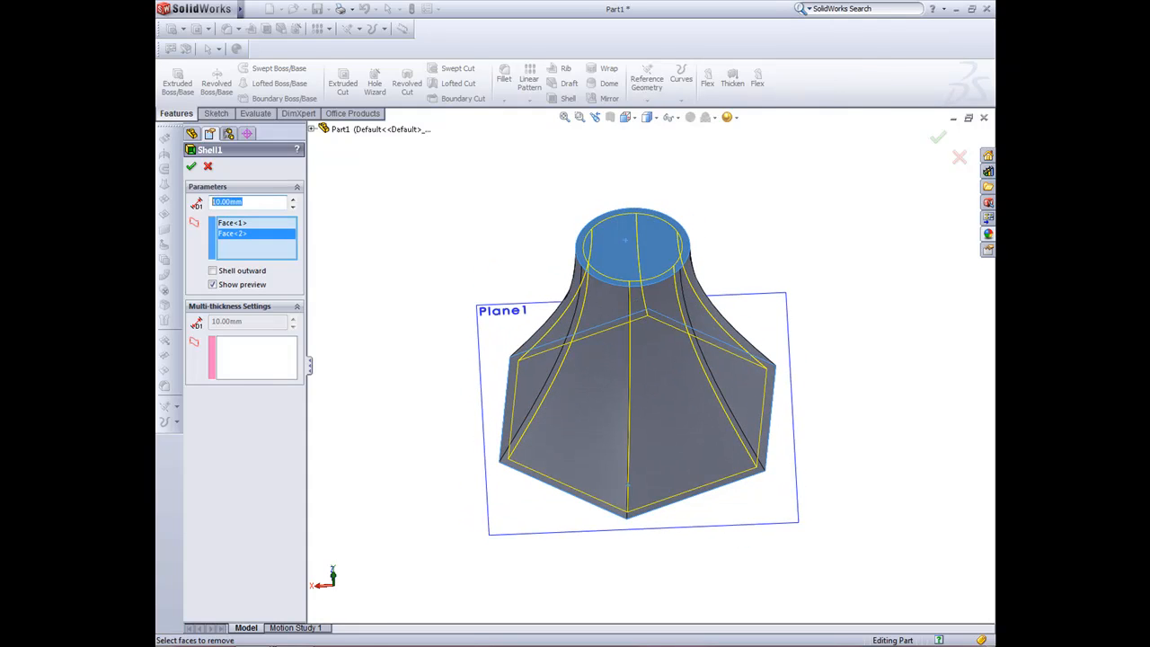
type("3")
key("Return")
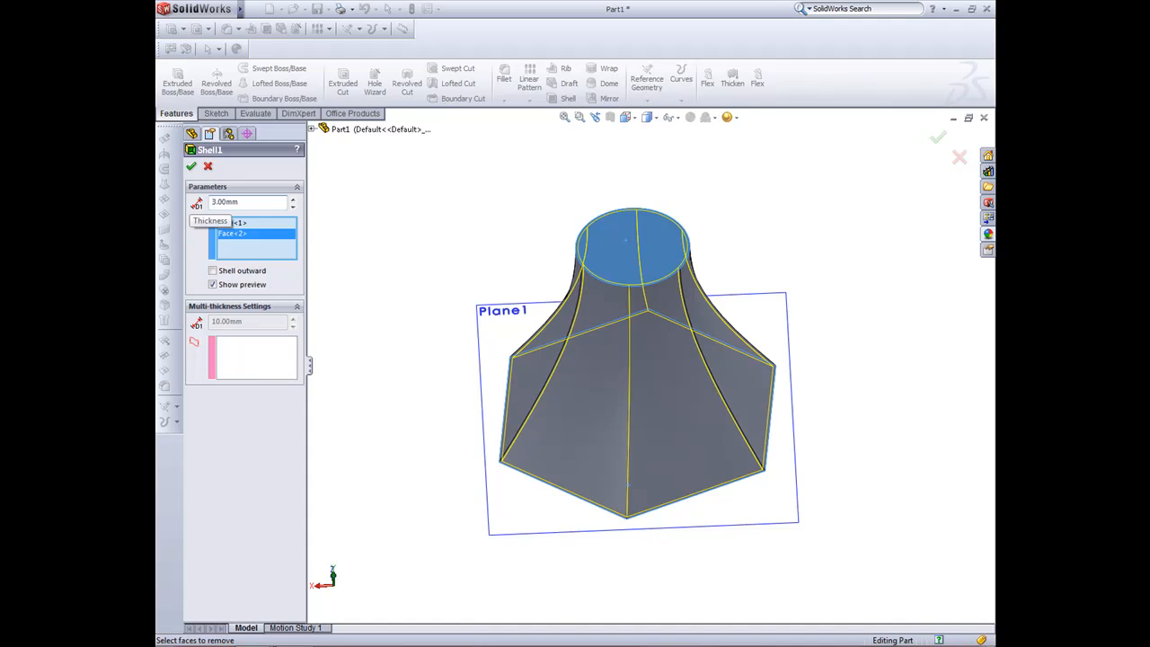
left_click(191, 166)
mouse_move(683, 395)
middle_mouse_down()
mouse_move(681, 345)
mouse_move(683, 422)
mouse_move(699, 395)
mouse_move(702, 407)
middle_mouse_up()
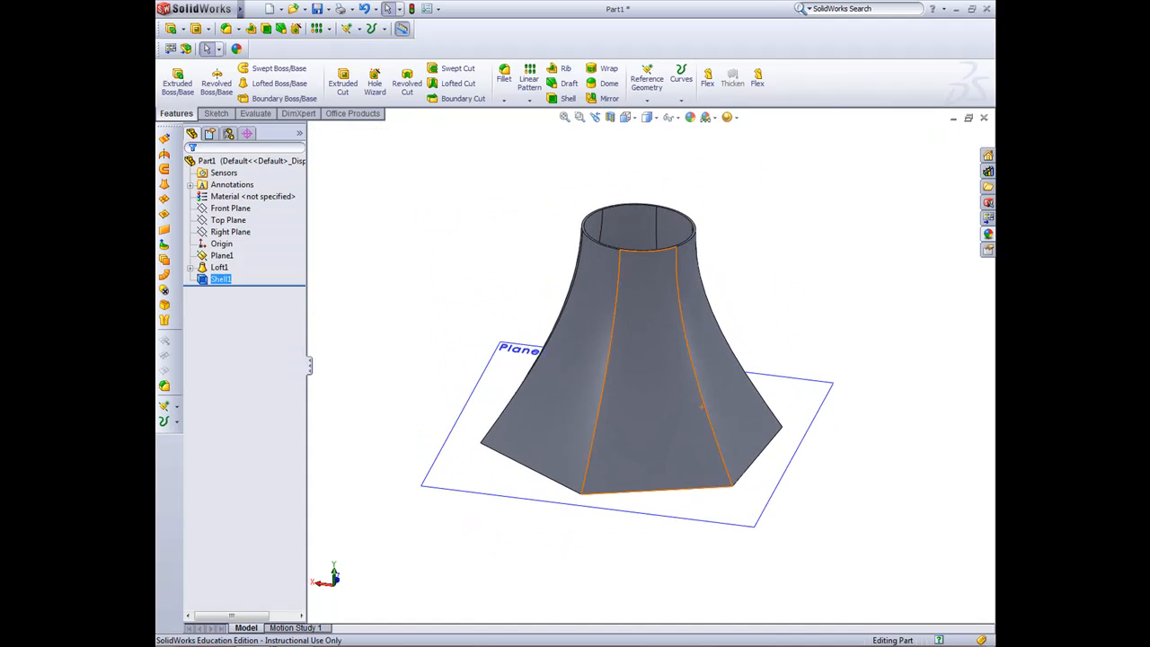
Apply the burlap appearance from the Fabric > Cloth collection to the selected shell feature
left_click(989, 234)
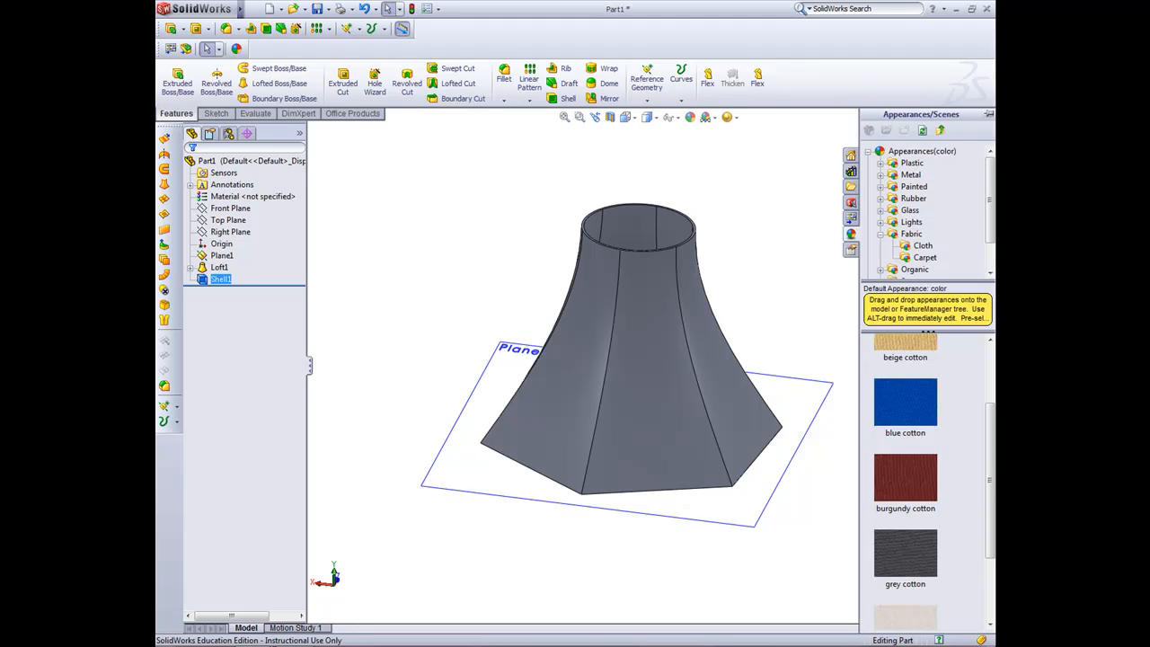
left_click(880, 234)
left_click(868, 152)
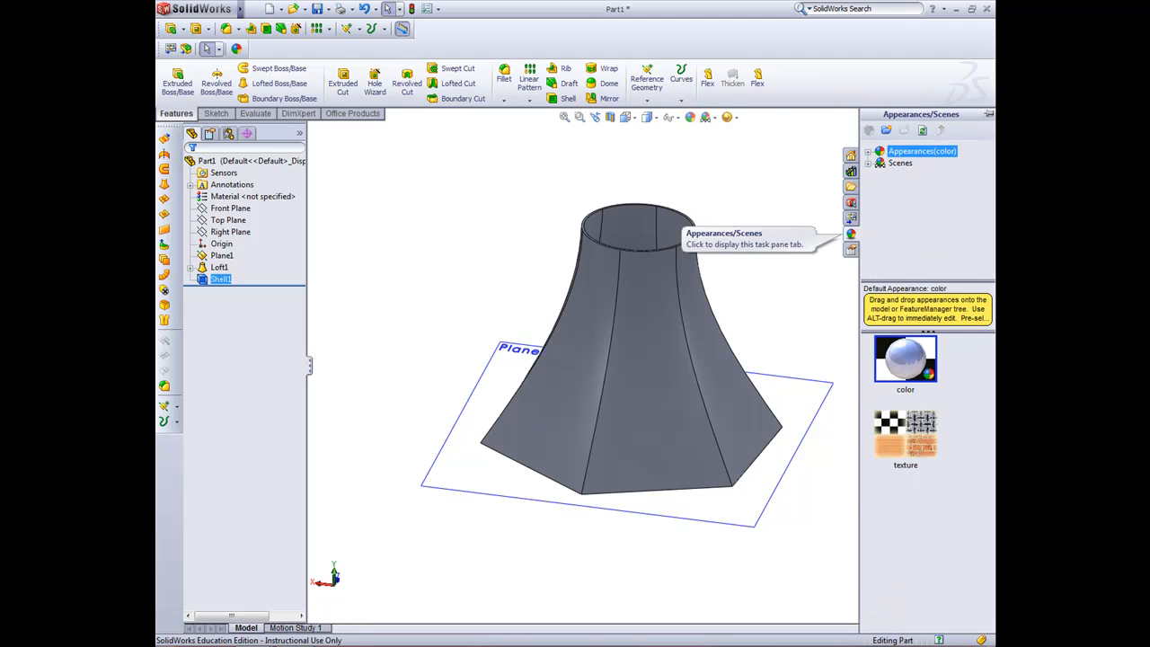
left_click(868, 152)
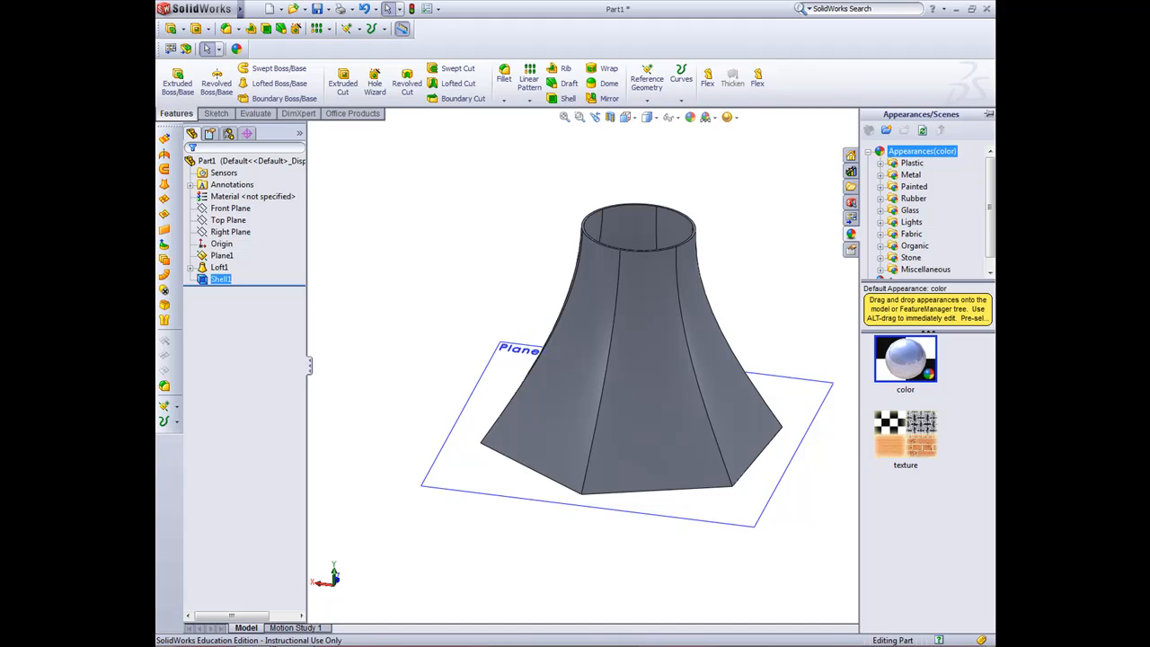
left_click(881, 234)
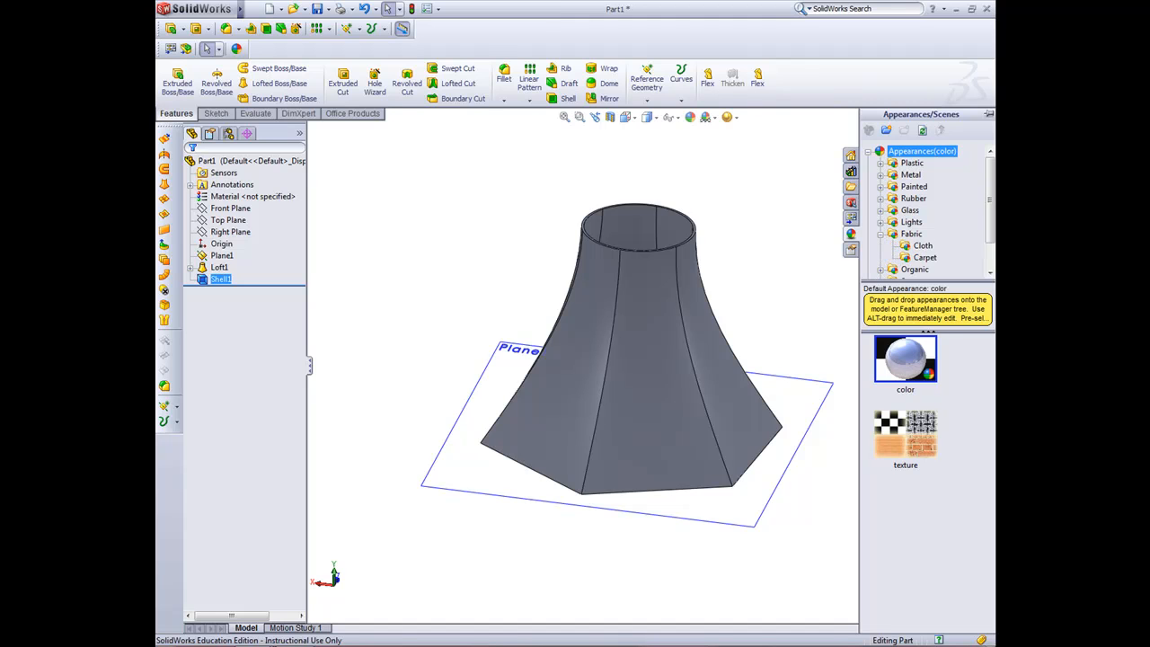
left_click(922, 246)
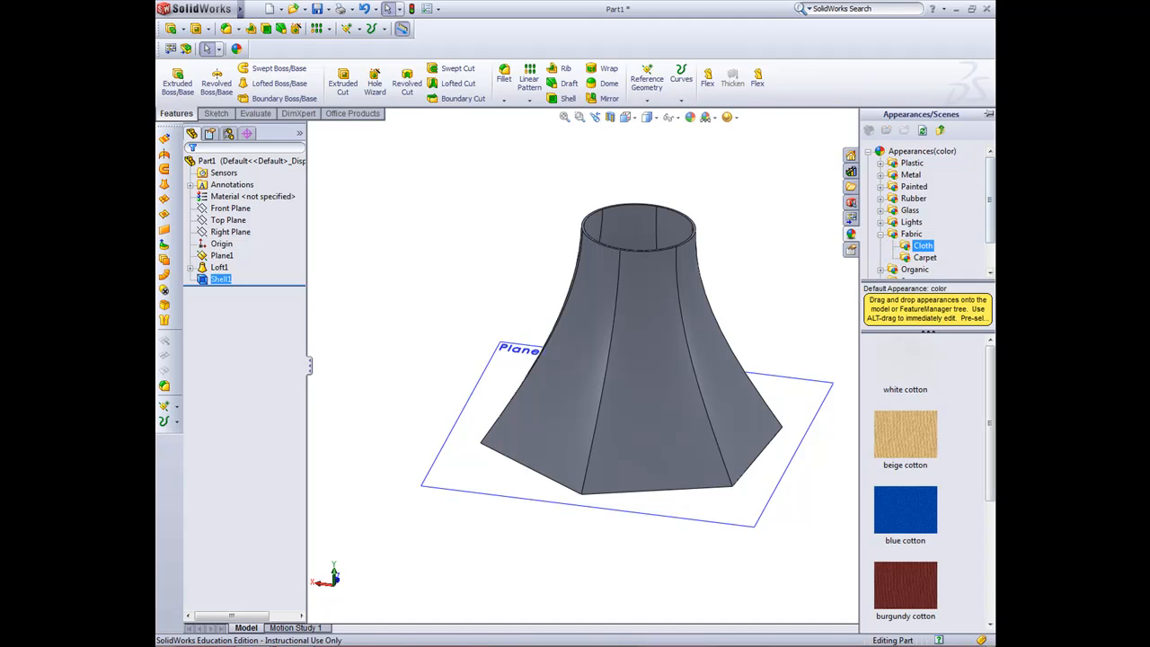
scroll(906, 485, "down", 3)
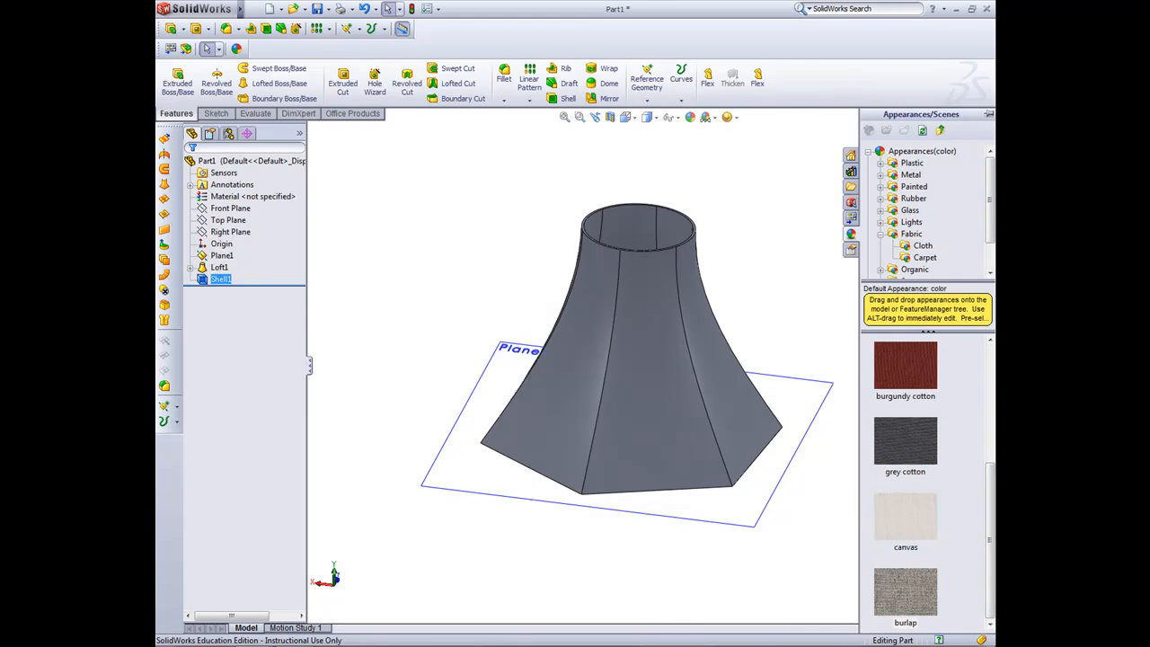
right_click(906, 589)
left_click(911, 498)
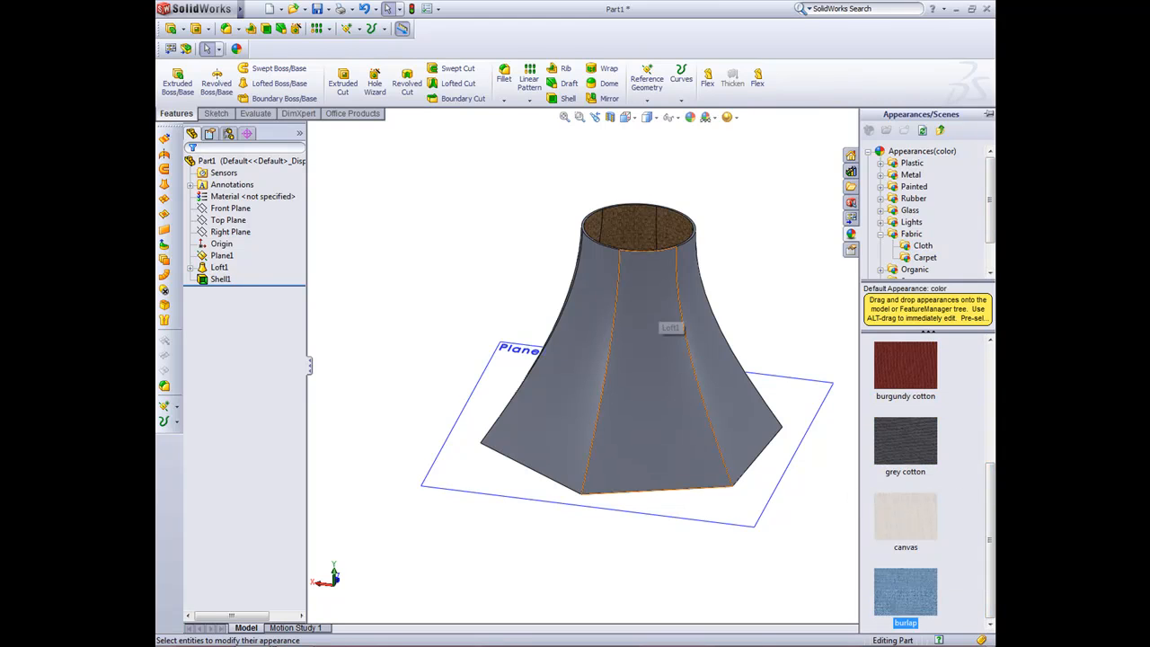
Apply the burlap cloth appearance to the whole part so it covers the lampshade's outer faces
left_click(243, 161)
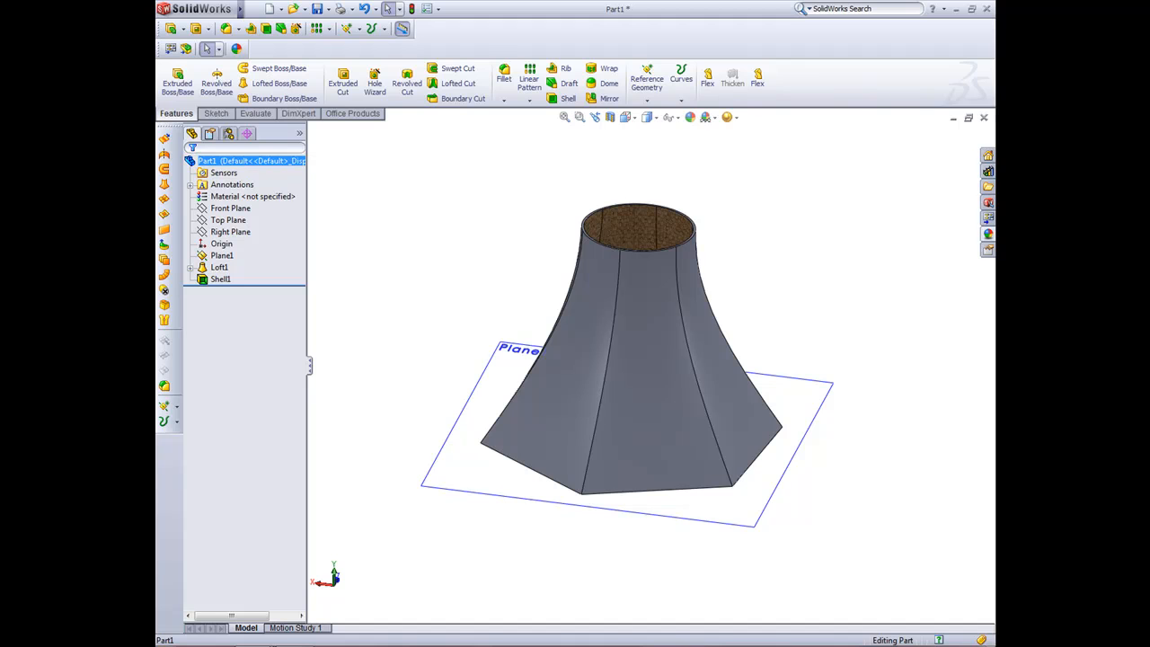
left_click(988, 234)
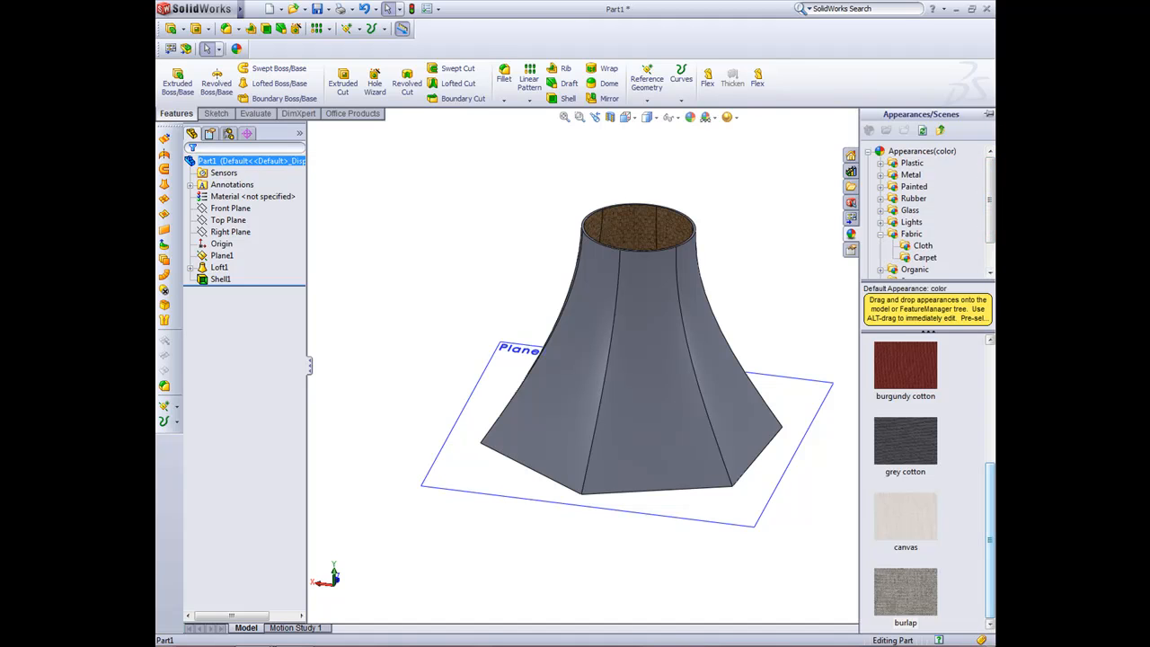
right_click(906, 582)
left_click(916, 490)
middle_click_drag(728, 426, 678, 332)
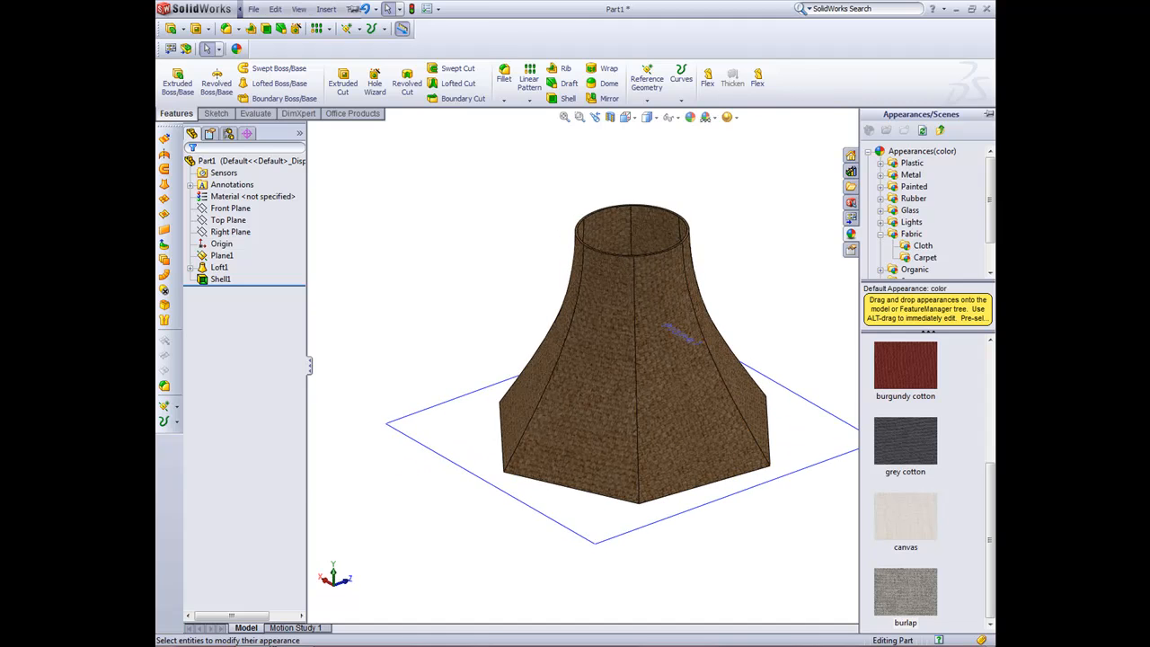
Try to save the part as lampshade in the Tutorial 11-lofting Files folder, using the existing file's name
left_click(253, 9)
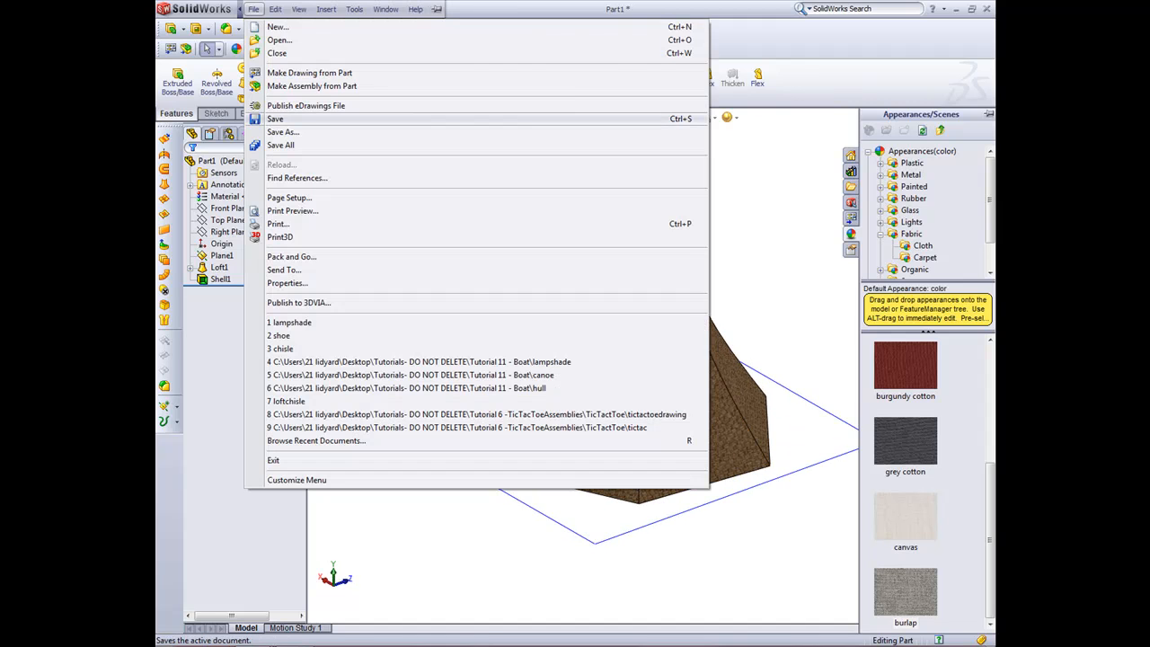
left_click(276, 119)
left_click(611, 240)
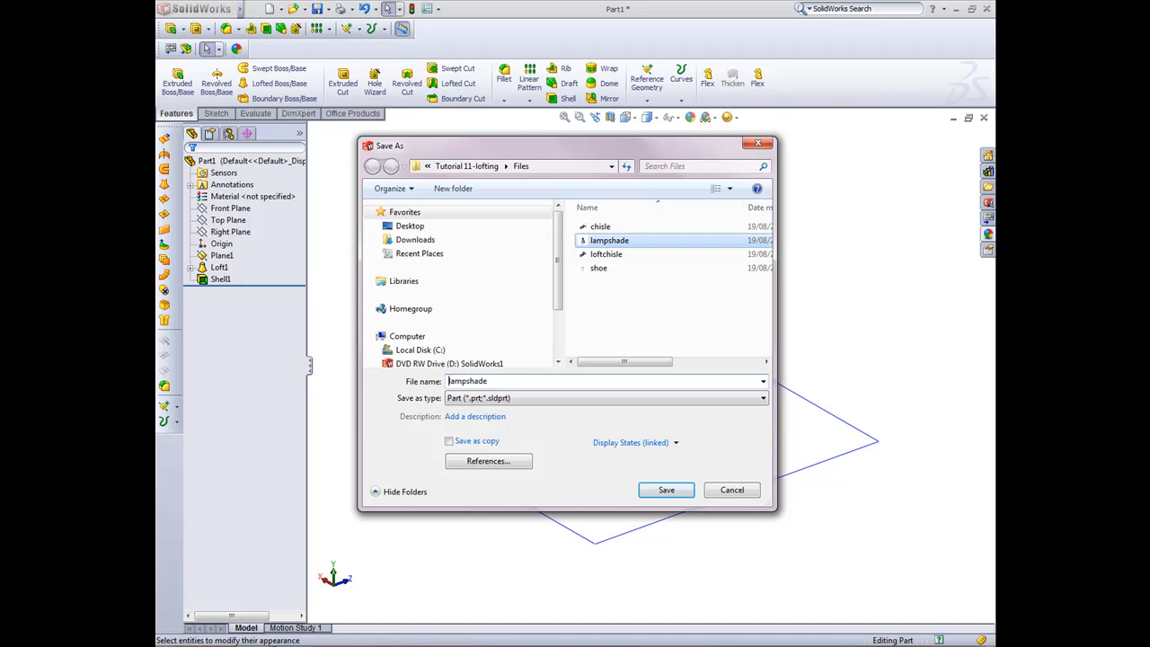
key("Return")
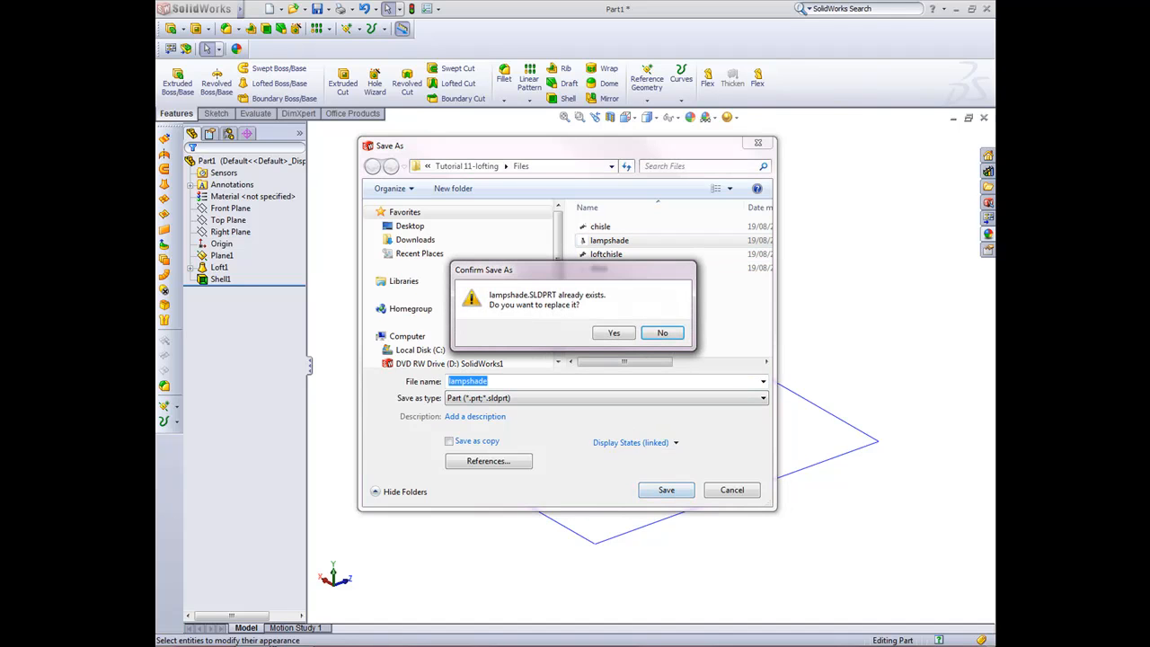
key("Return")
key("Return")
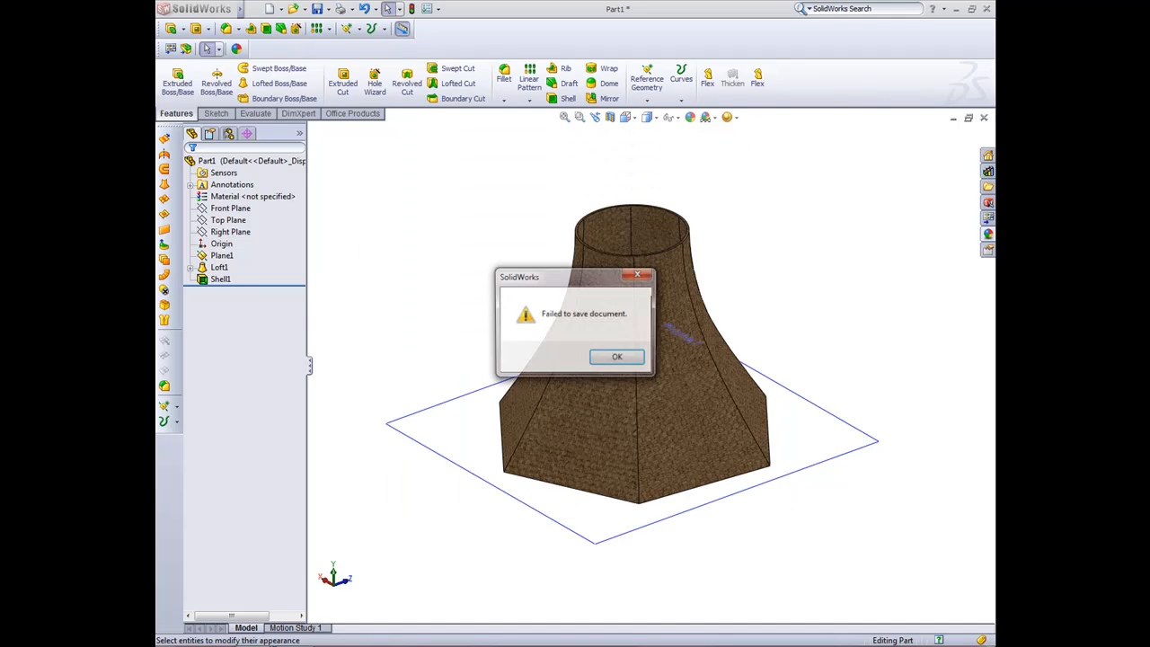
key("Return")
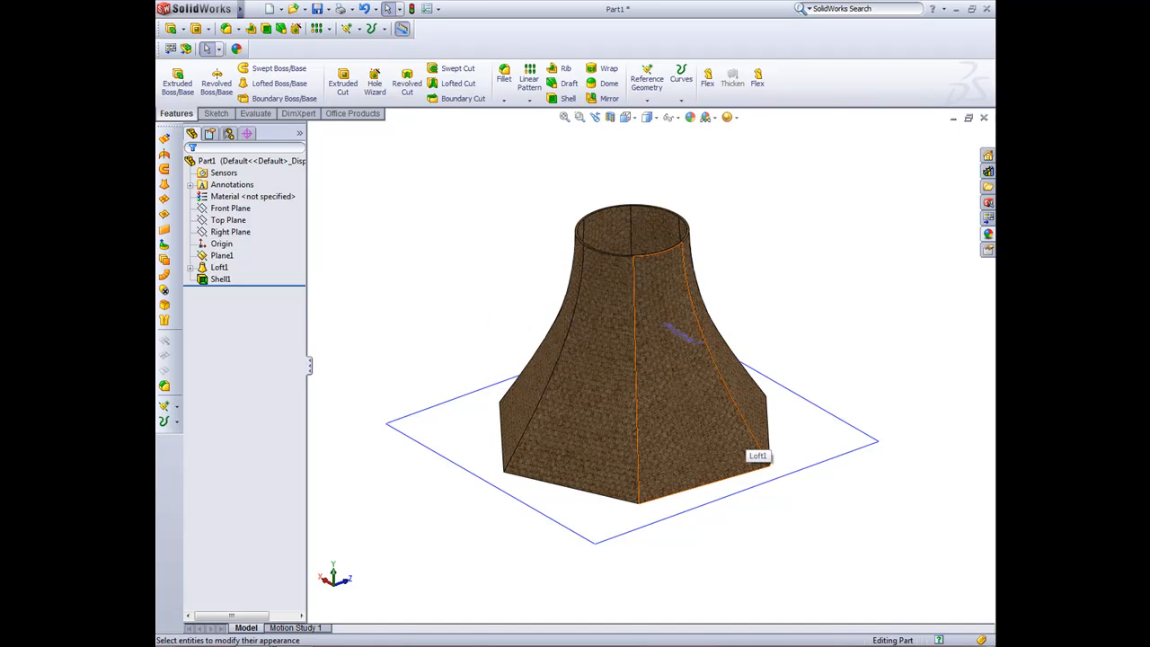